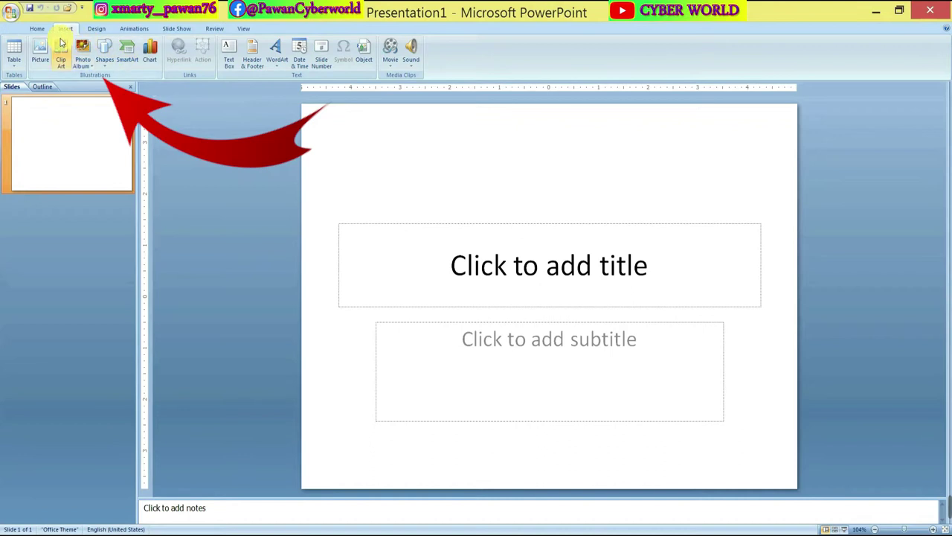
Add a new blank second slide after slide 1.
click(28, 28)
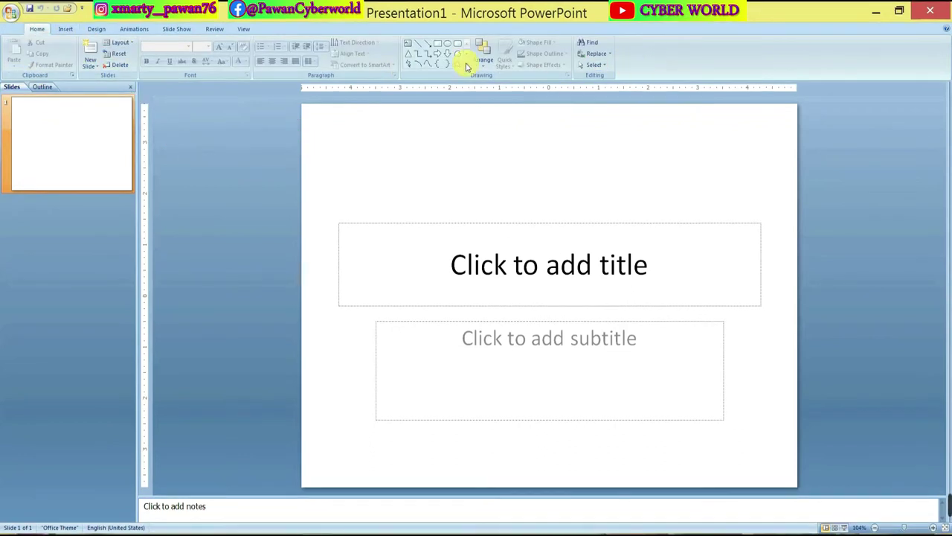
click(65, 29)
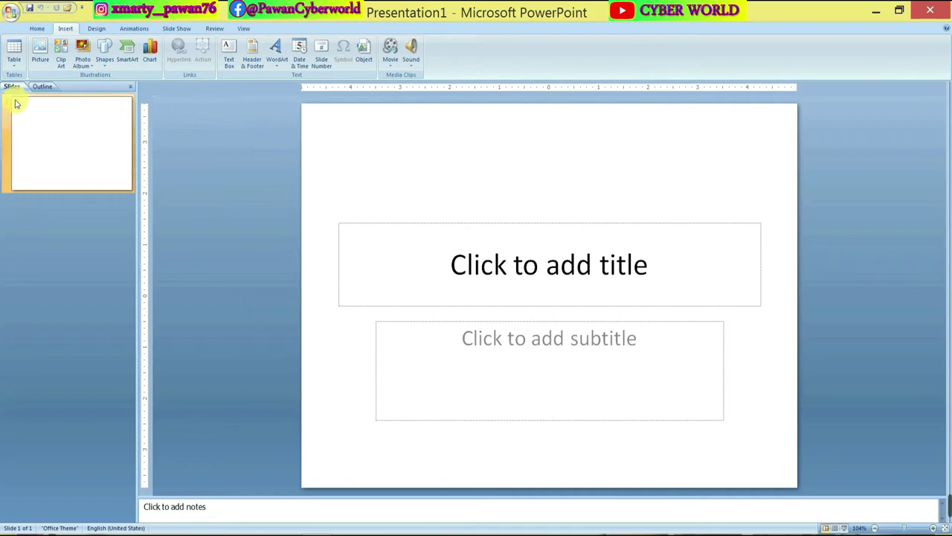
click(16, 104)
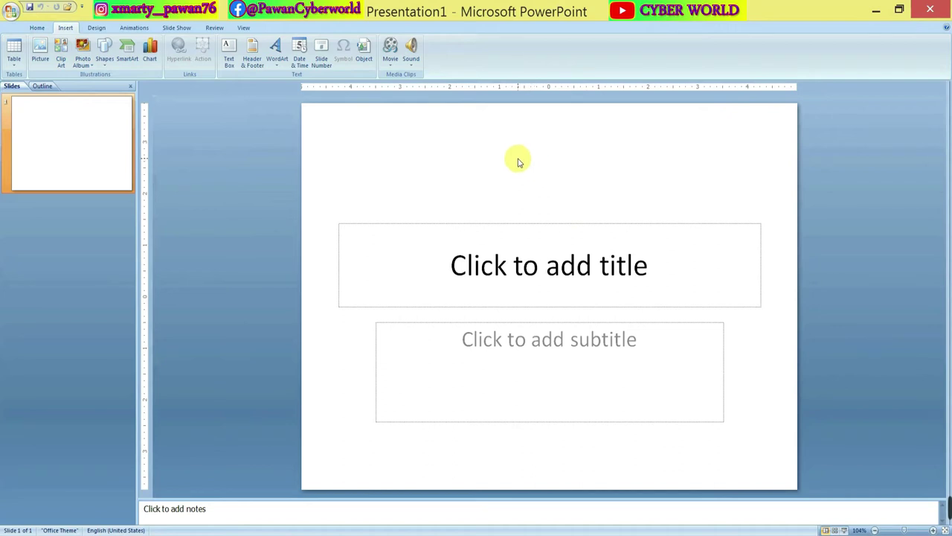
key(ctrl+m)
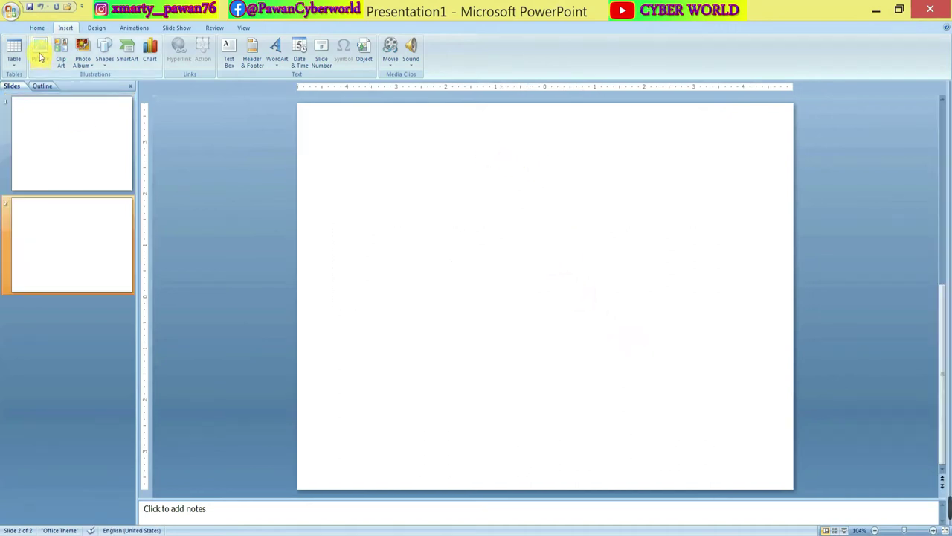
Insert the IMG_20210604_105900_597 photo onto slide 2.
click(41, 57)
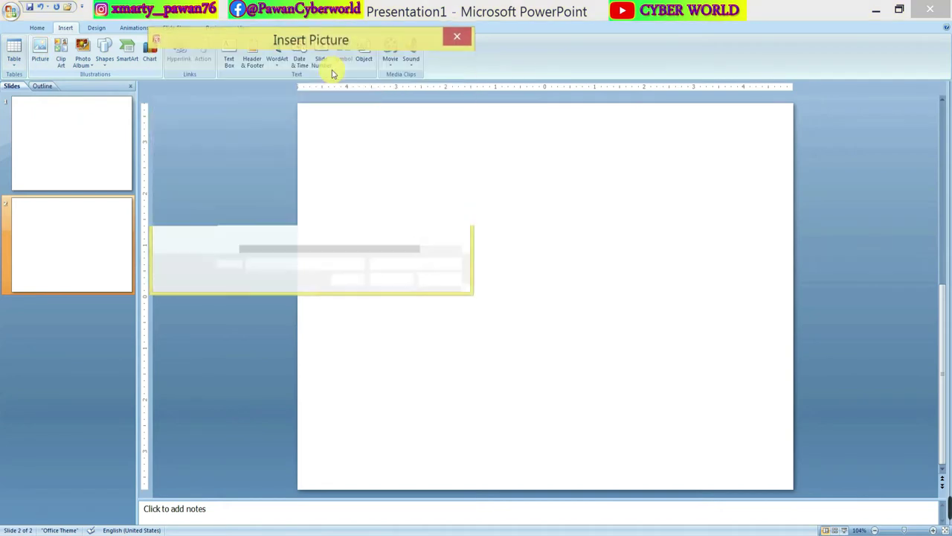
drag(336, 36, 230, 28)
drag(367, 284, 590, 387)
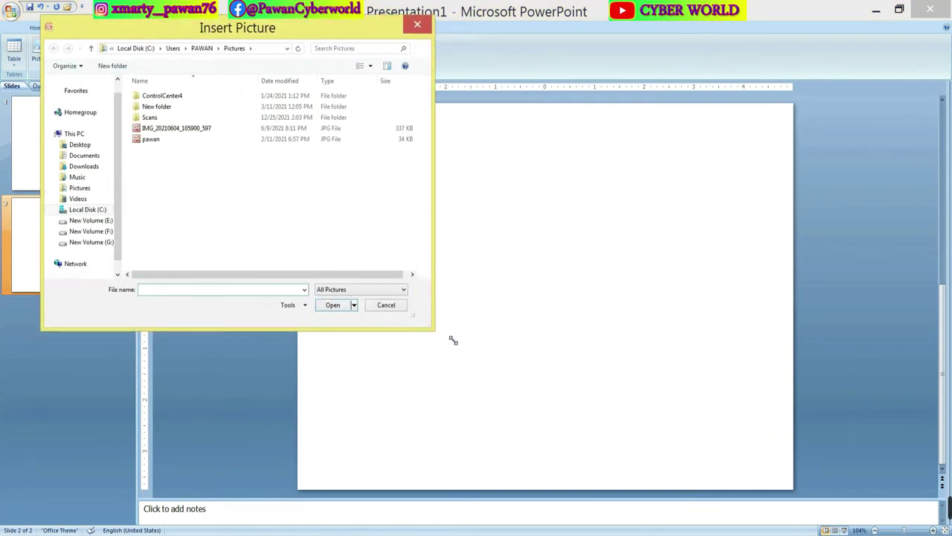
mouse_move(291, 28)
mouse_down()
mouse_move(275, 21)
mouse_move(326, 27)
mouse_up()
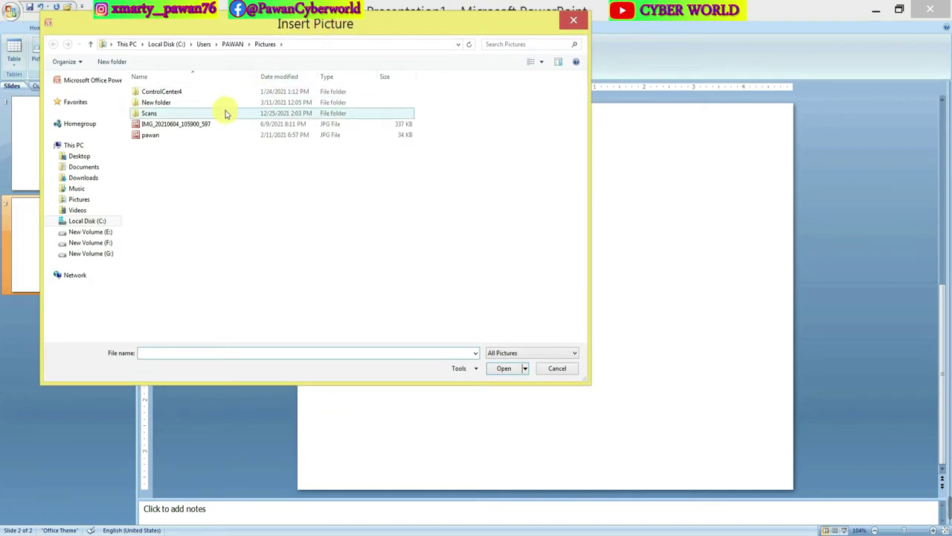
click(287, 124)
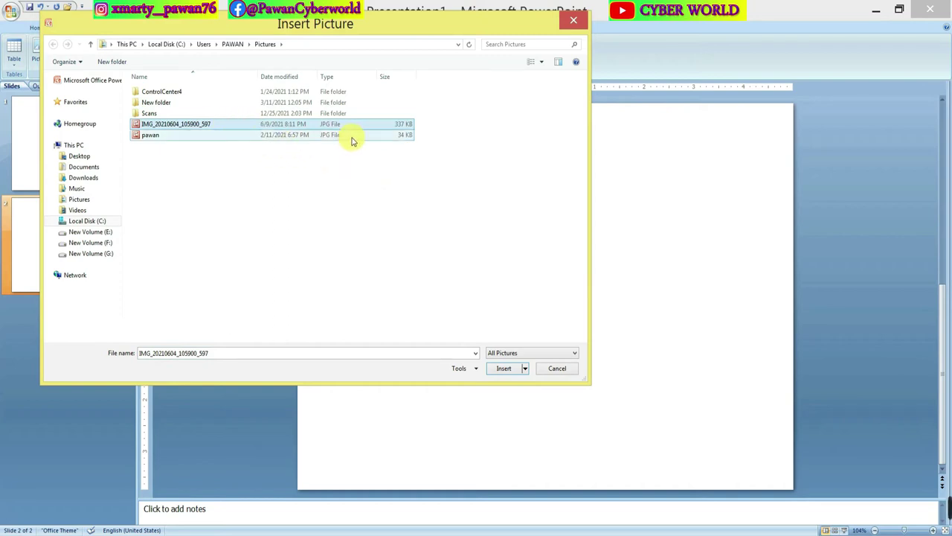
click(501, 372)
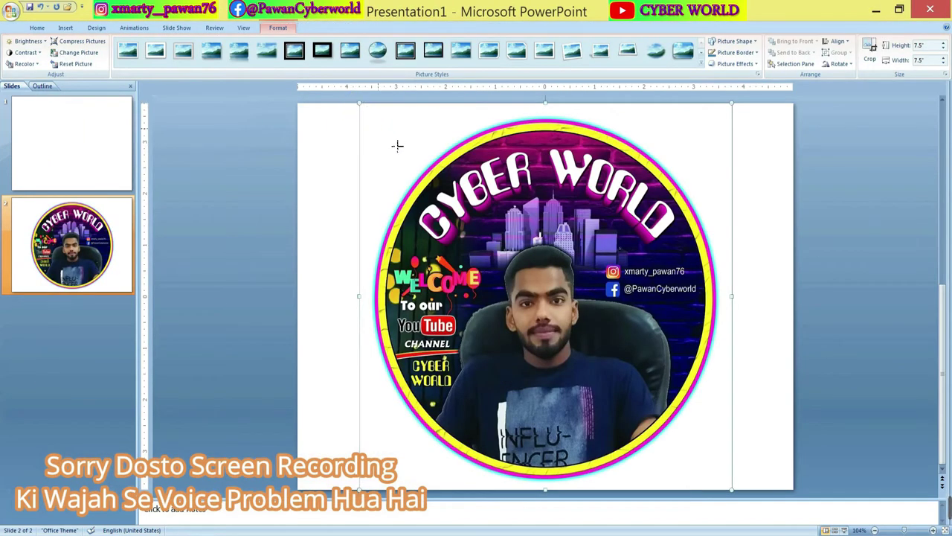
Resize the CYBER WORLD logo photo to 5.5" × 5.5" and move it near the slide centre.
drag(397, 145, 430, 176)
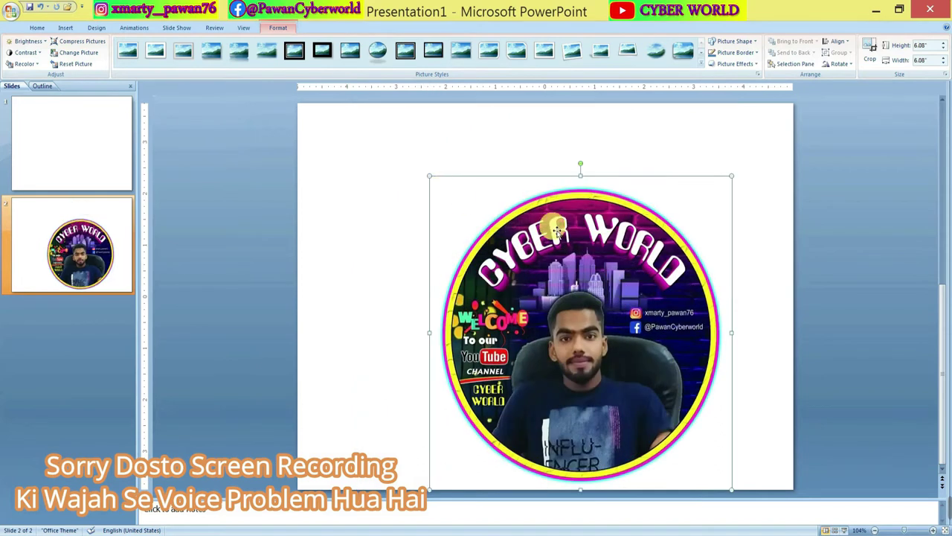
drag(634, 260, 585, 204)
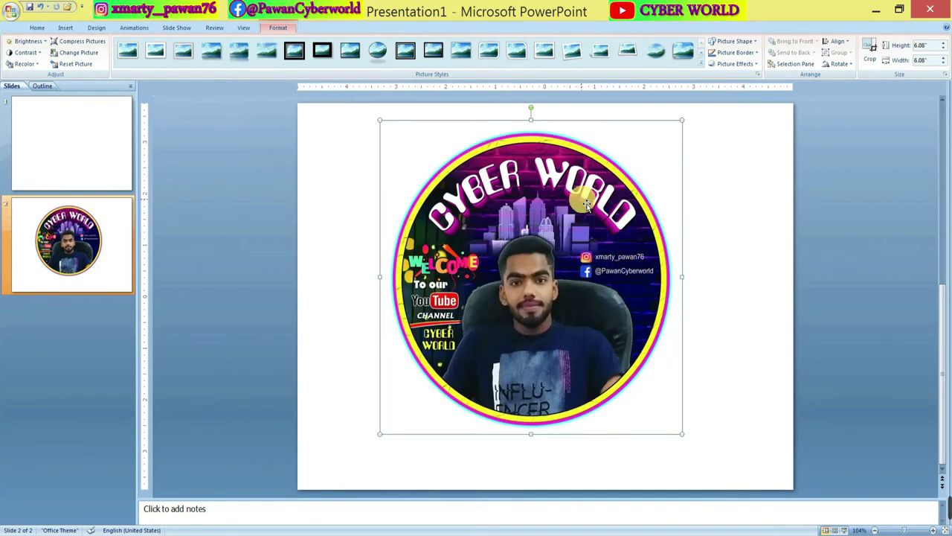
click(357, 225)
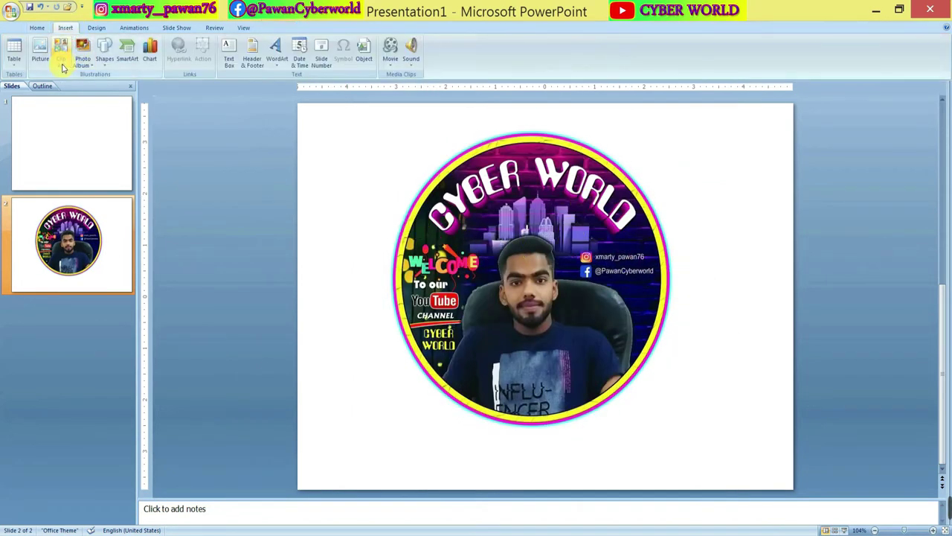
key(ctrl+z)
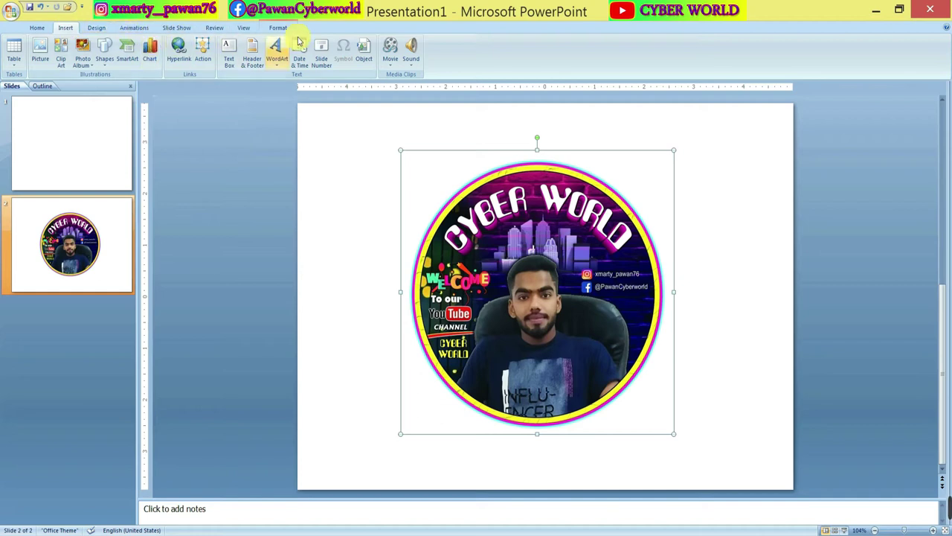
click(277, 28)
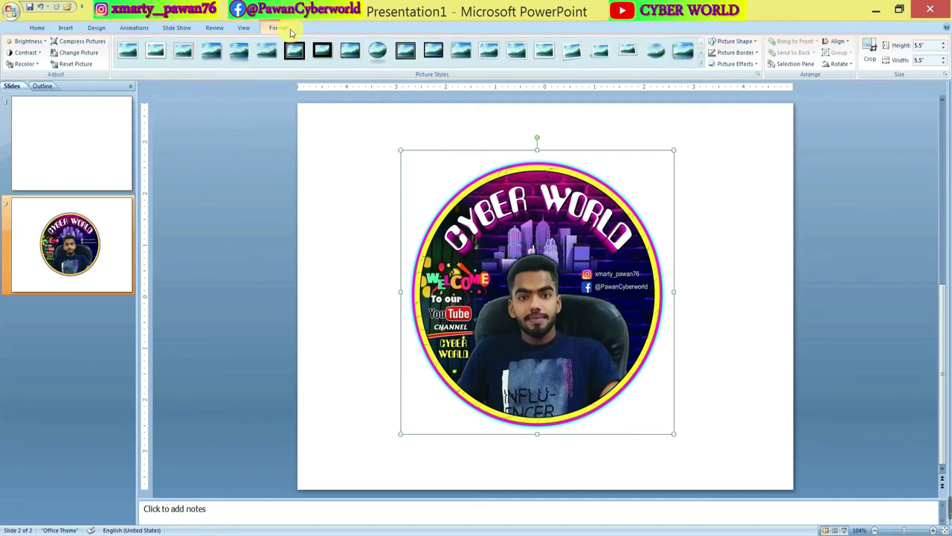
drag(490, 233, 466, 221)
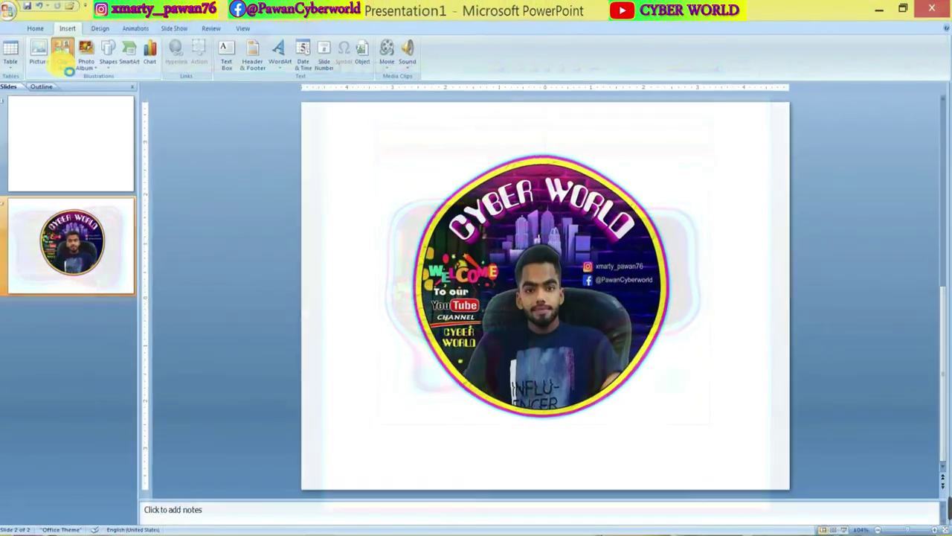
Search the Clip Art pane and insert the lightbulb clip onto slide 2.
click(62, 64)
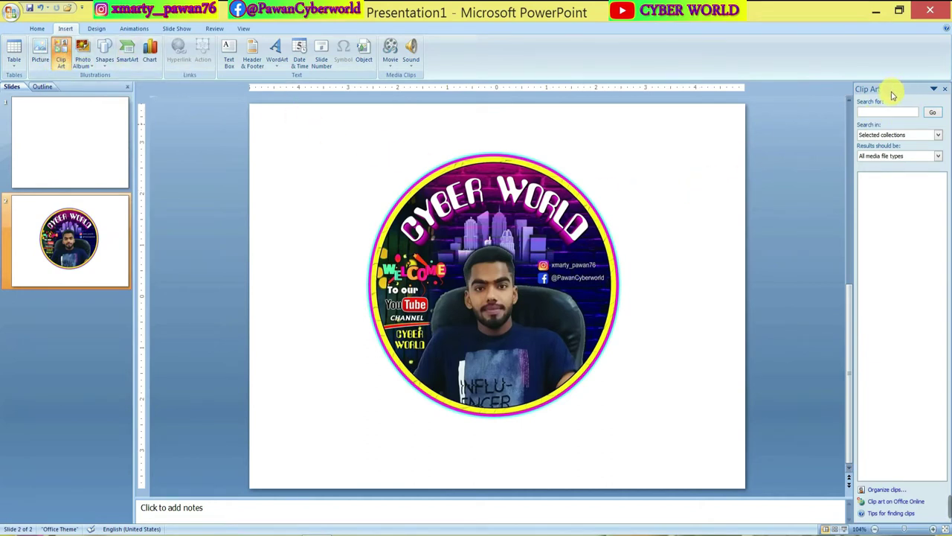
click(934, 112)
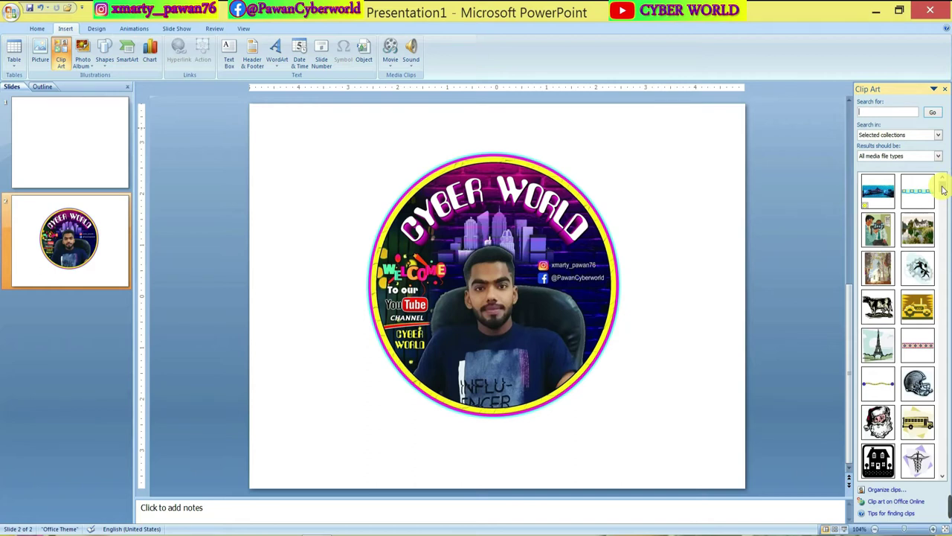
drag(942, 189, 942, 291)
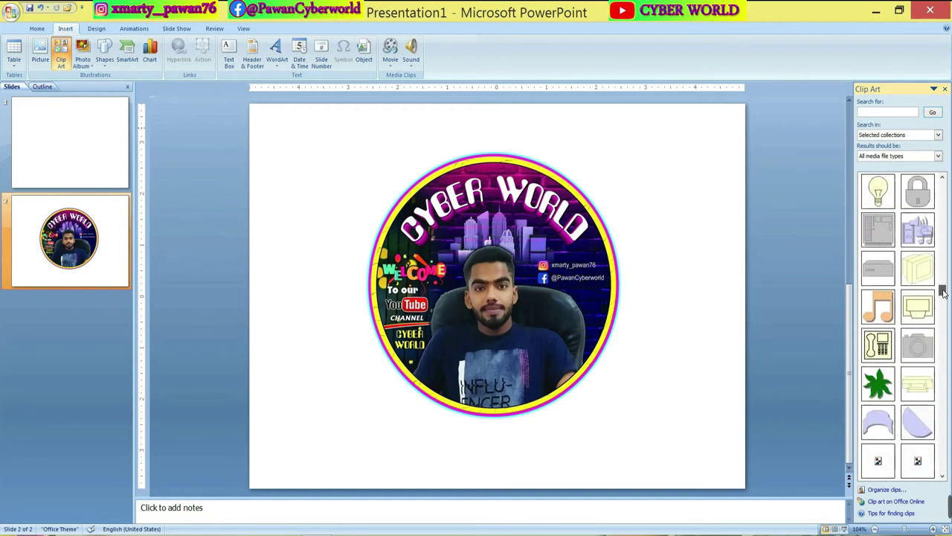
click(878, 193)
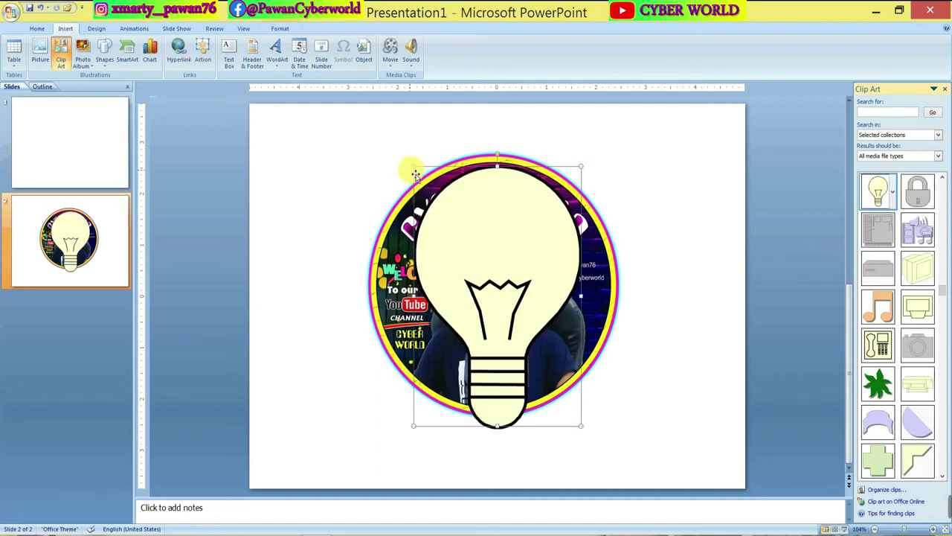
Shrink the lightbulb to a small icon and place a small music-note clip at top-right.
mouse_move(419, 173)
mouse_down()
mouse_move(499, 316)
mouse_move(328, 216)
mouse_up()
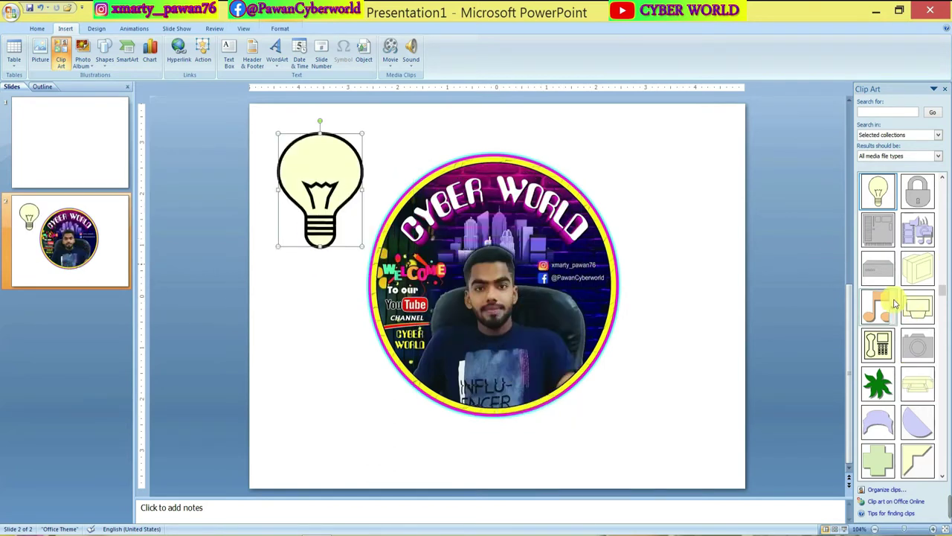
click(883, 305)
drag(620, 236, 656, 202)
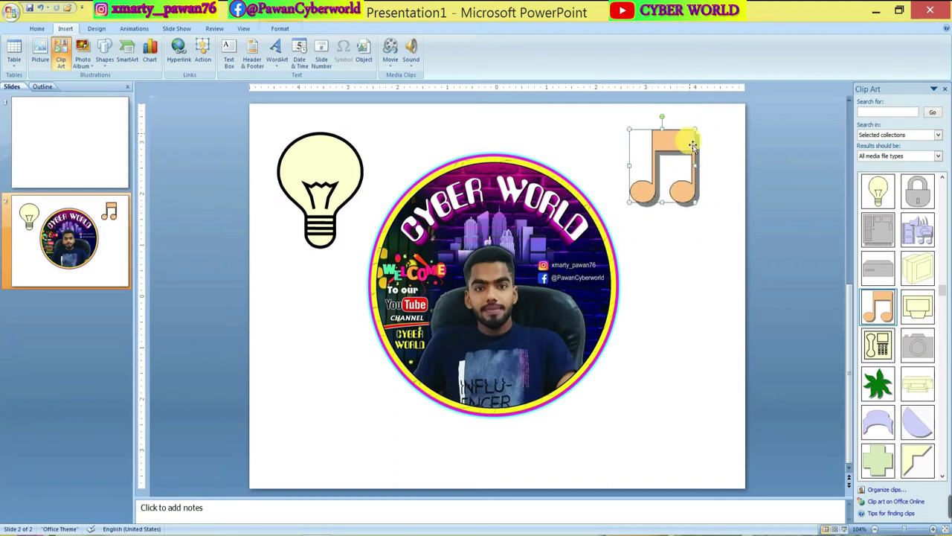
drag(684, 151, 690, 142)
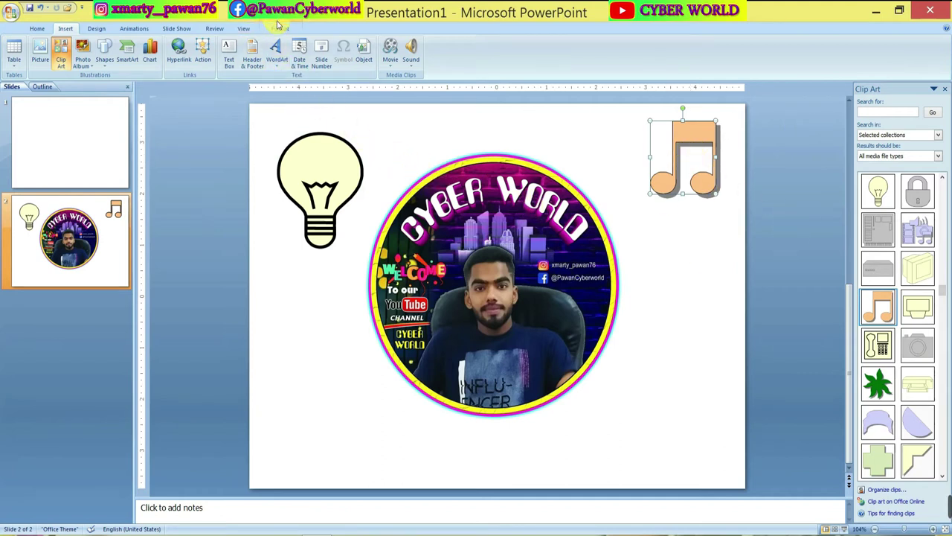
click(281, 30)
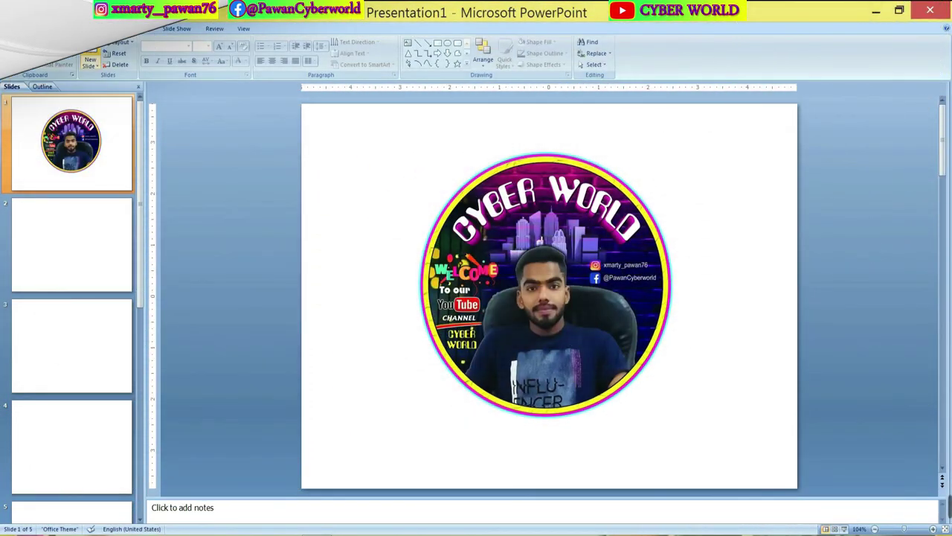
Show the Photo Album dropdown choices on the Insert ribbon.
click(65, 28)
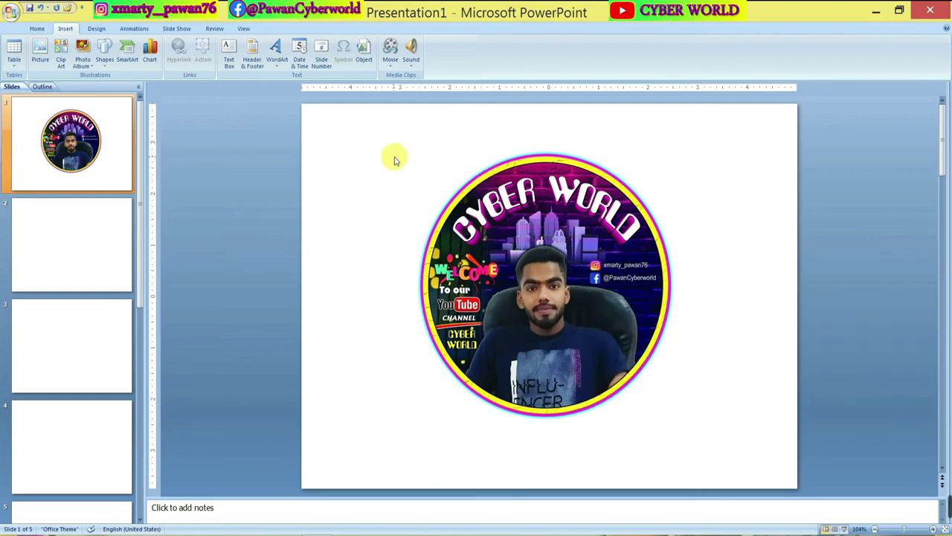
click(418, 171)
click(370, 192)
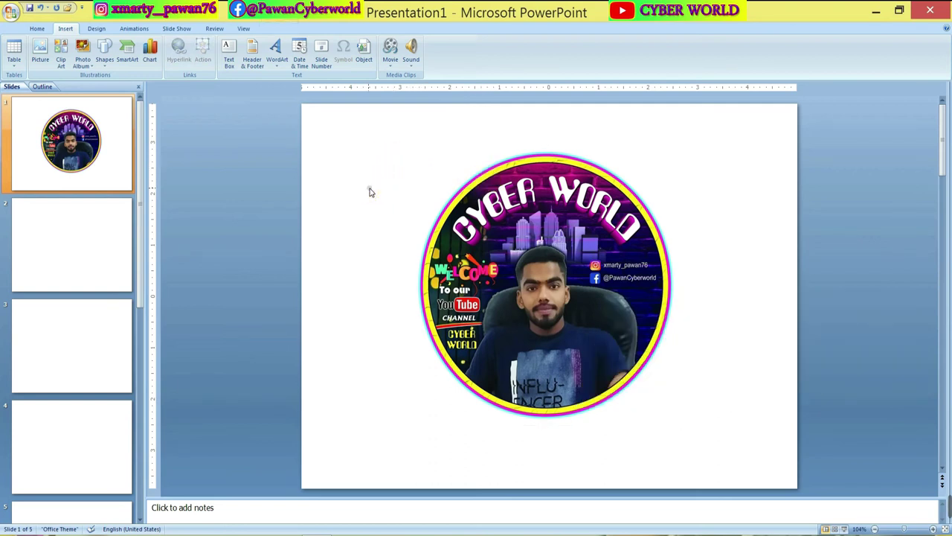
click(82, 66)
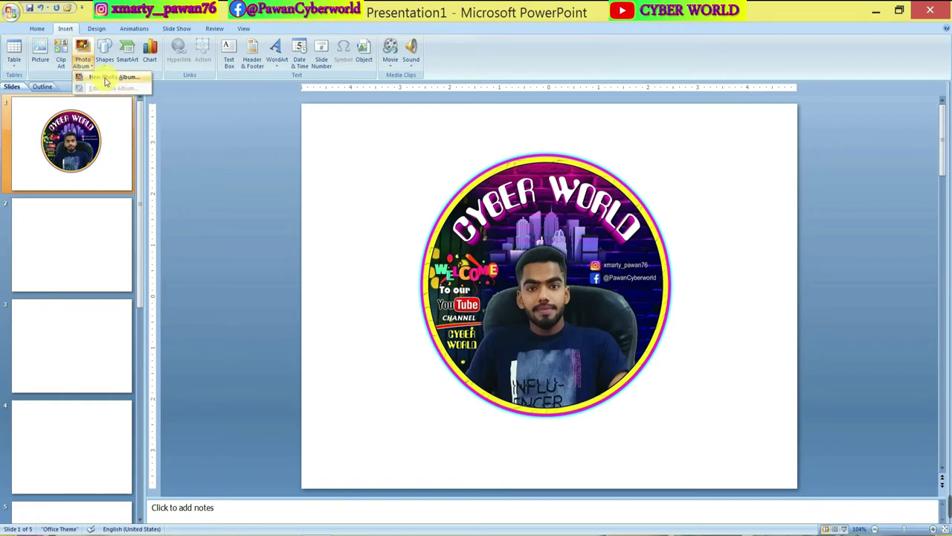
Start a New Photo Album and browse File/Disk for its pictures.
click(105, 80)
drag(436, 170, 290, 31)
drag(202, 31, 187, 27)
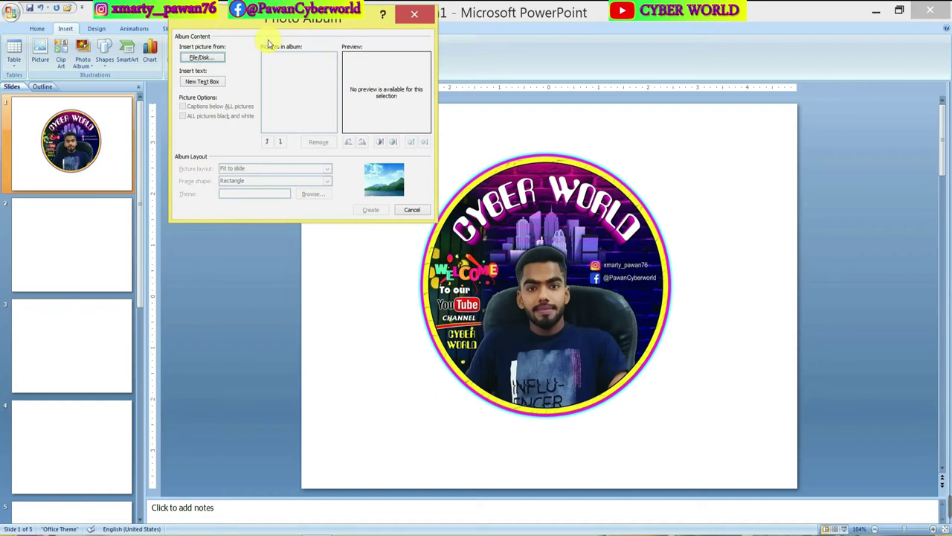
drag(305, 25, 264, 28)
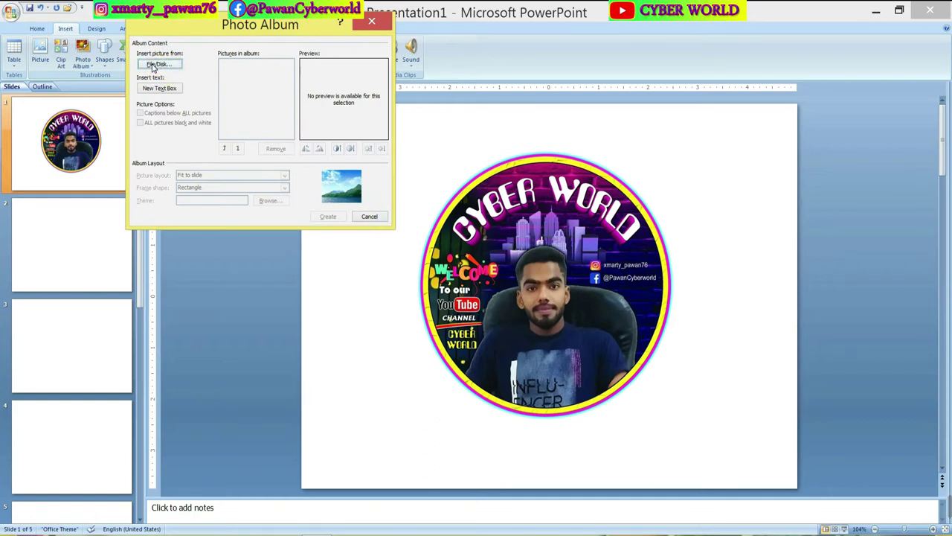
click(153, 65)
drag(276, 50, 241, 45)
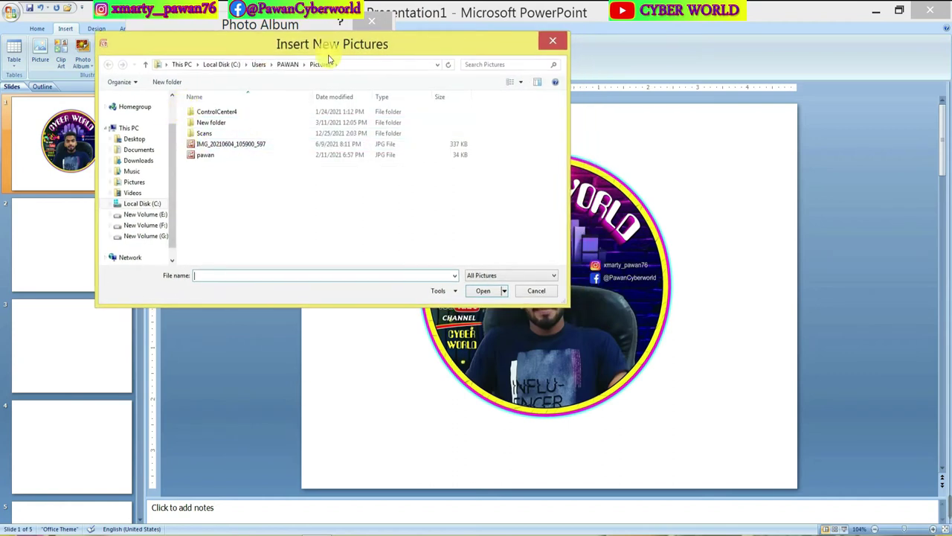
mouse_move(134, 138)
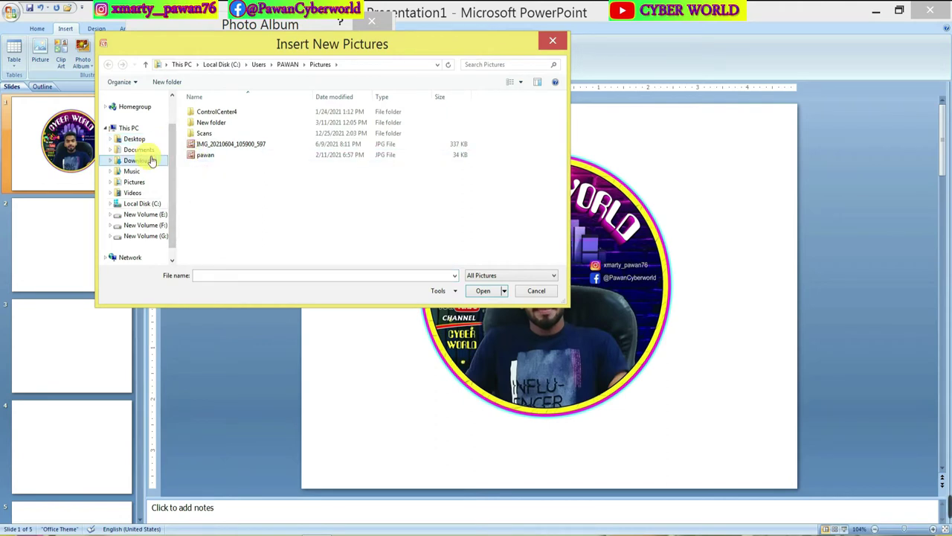
Add the neon frame picture 1 (1) from Downloads to the album.
click(151, 161)
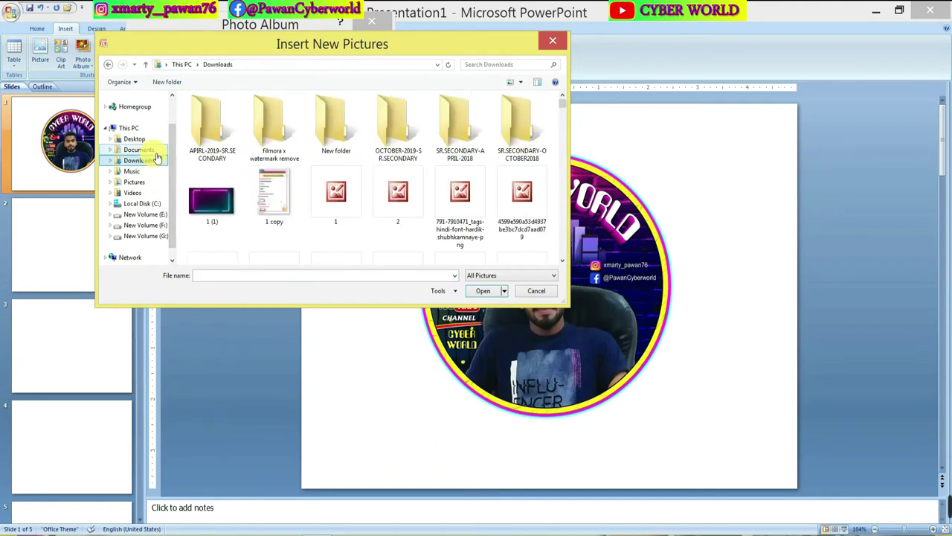
click(226, 211)
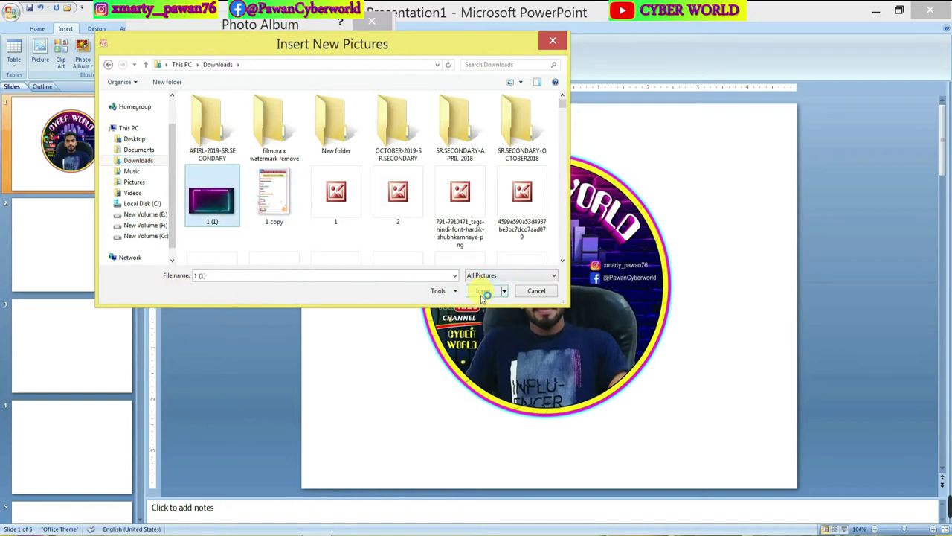
drag(267, 24, 241, 20)
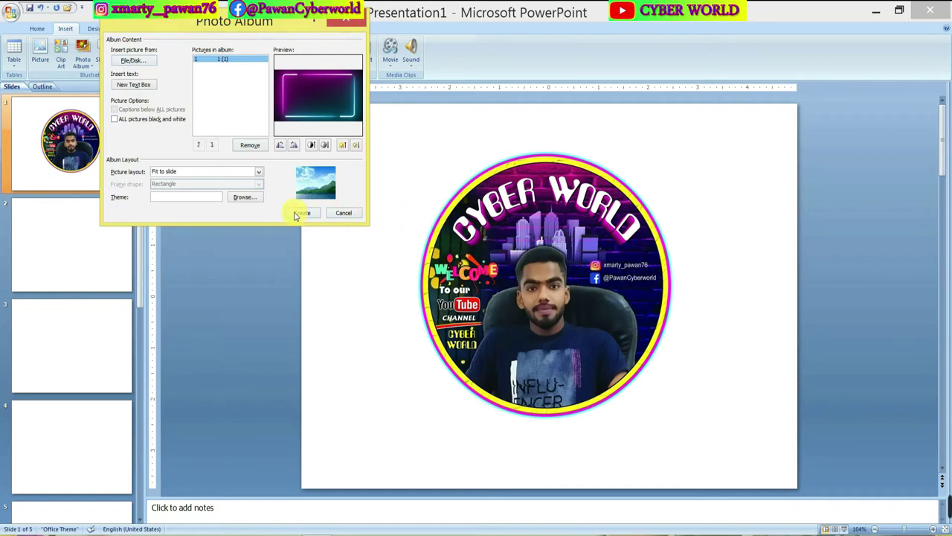
Add the Cyber World banner picture as the second album picture.
click(134, 61)
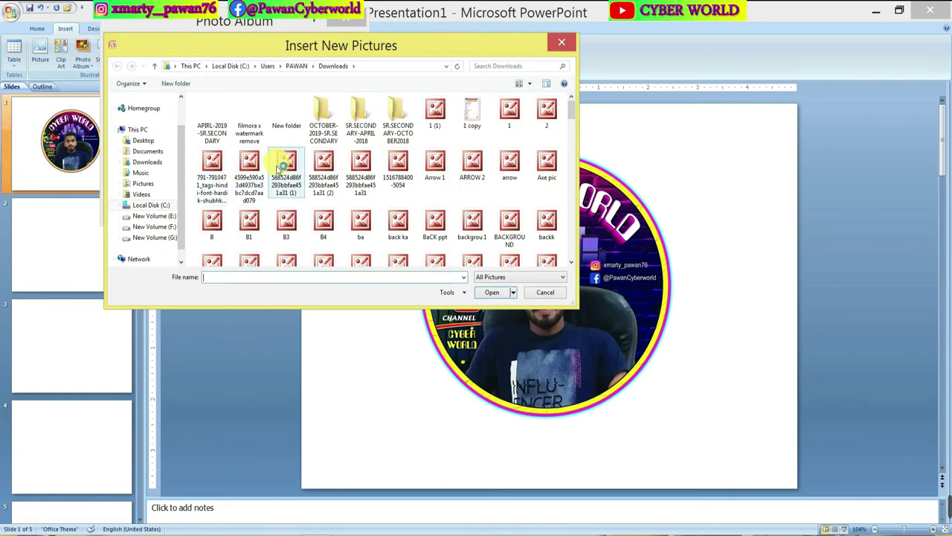
click(319, 208)
click(493, 292)
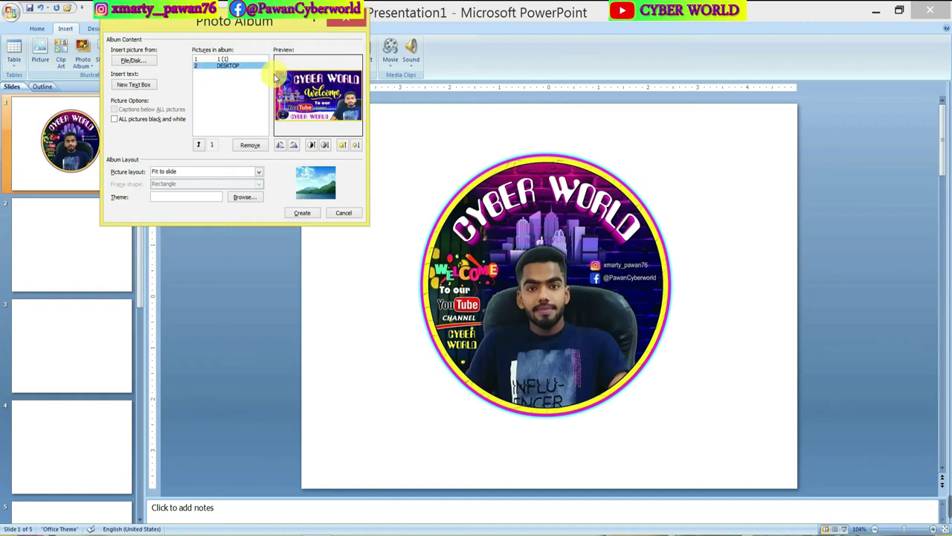
click(249, 60)
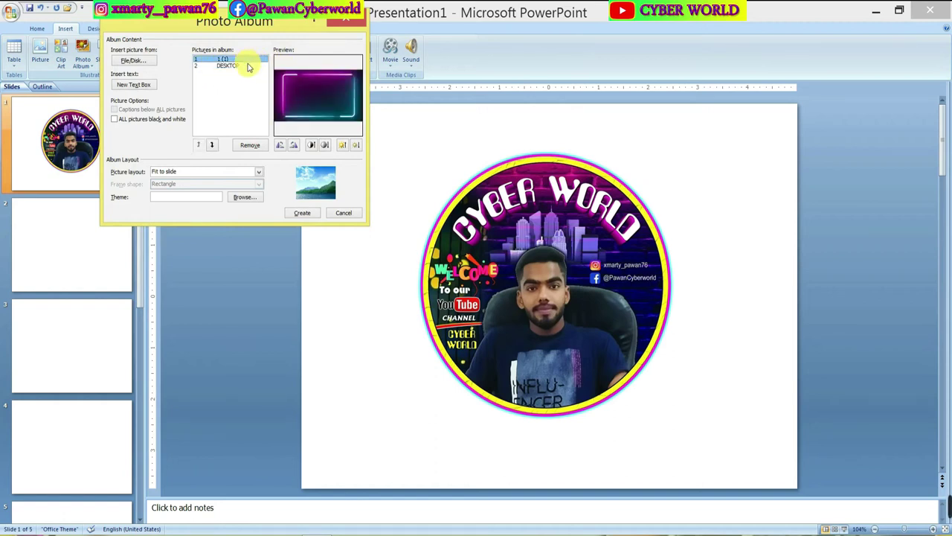
click(250, 66)
click(249, 59)
click(246, 67)
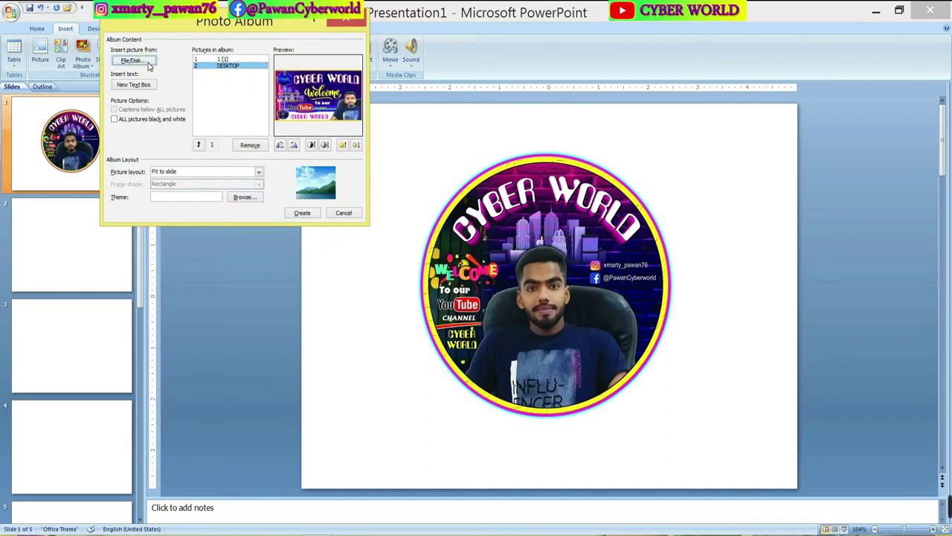
Add the laptop picture as the third picture and create the album.
click(147, 62)
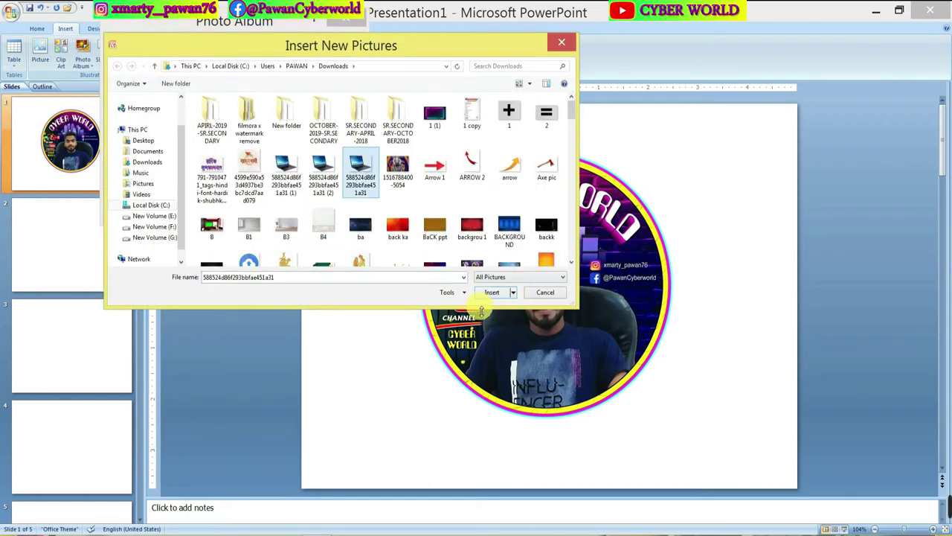
click(495, 292)
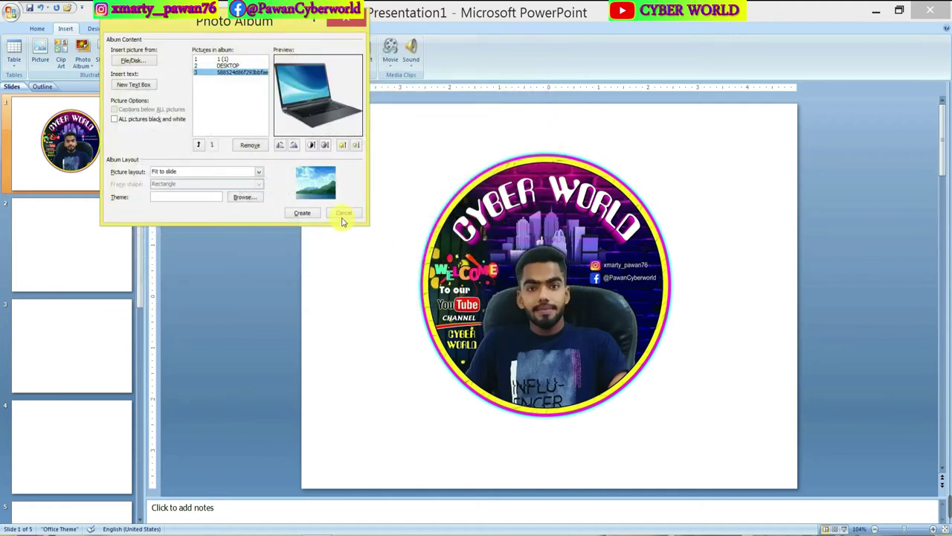
click(237, 60)
click(238, 66)
click(244, 72)
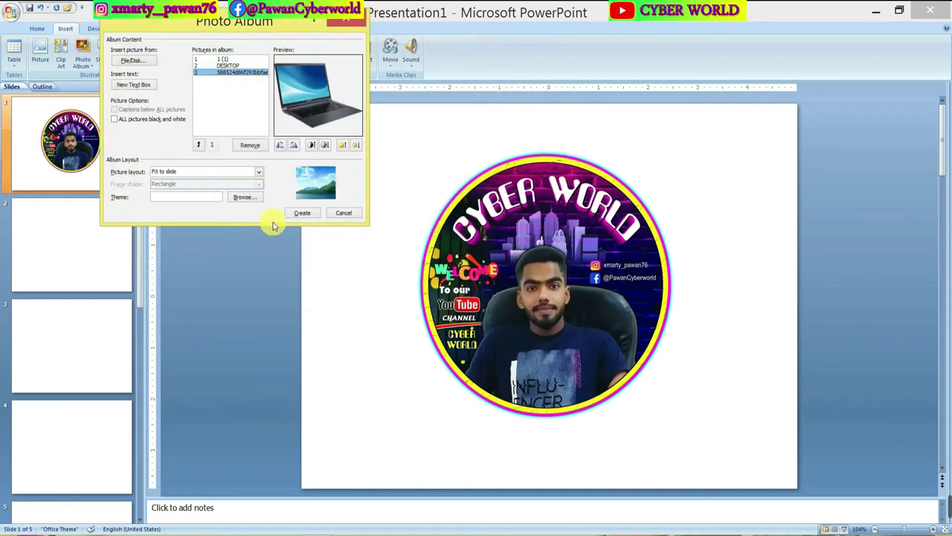
click(300, 214)
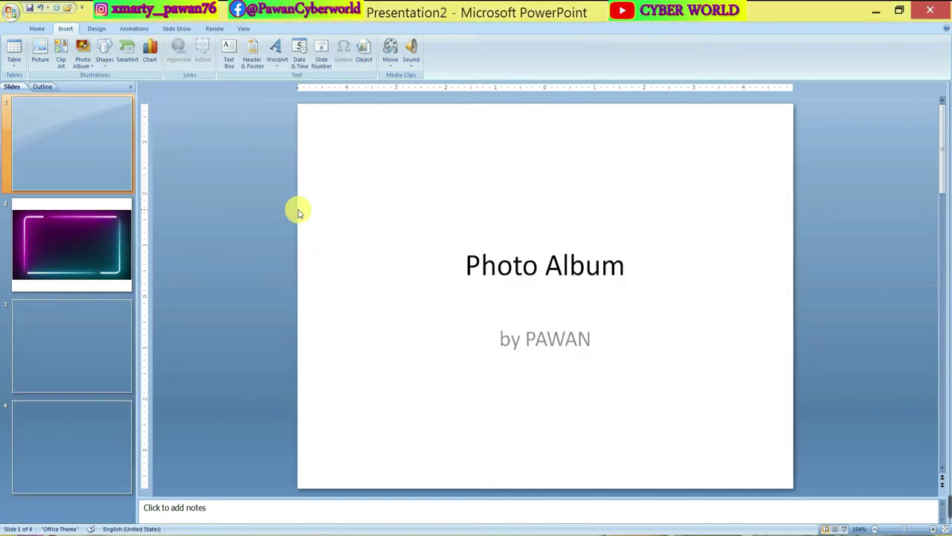
Review the album's banner, neon frame and title slides.
scroll(491, 242, down, 1)
scroll(472, 253, down, 1)
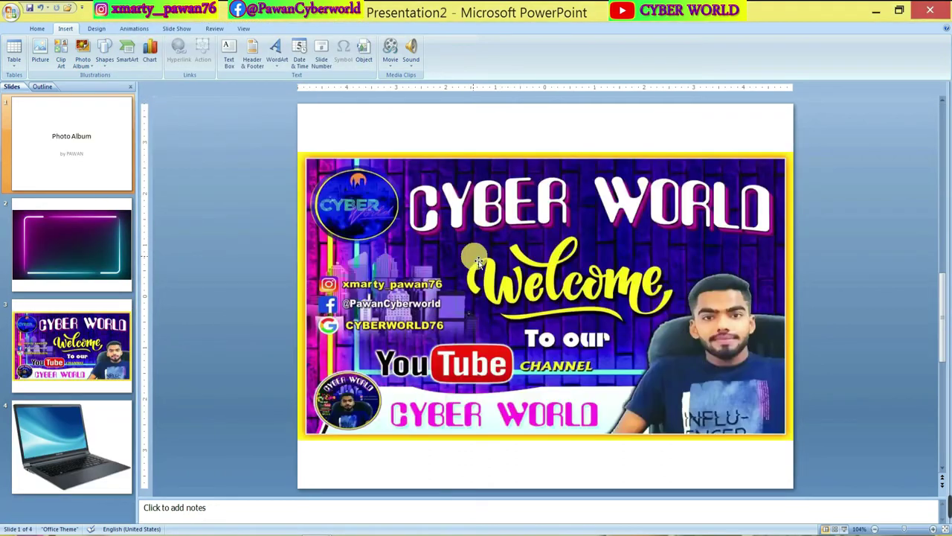
scroll(447, 261, down, 1)
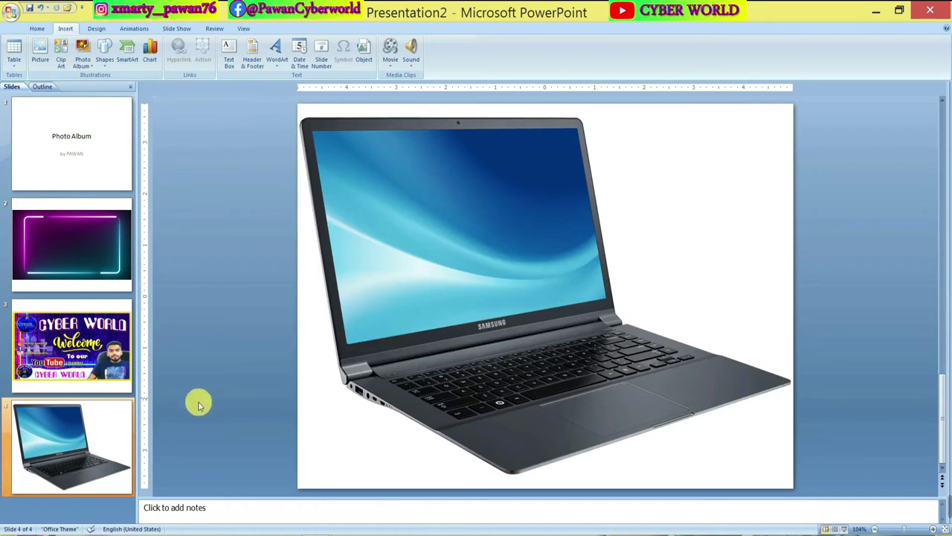
click(75, 322)
click(72, 256)
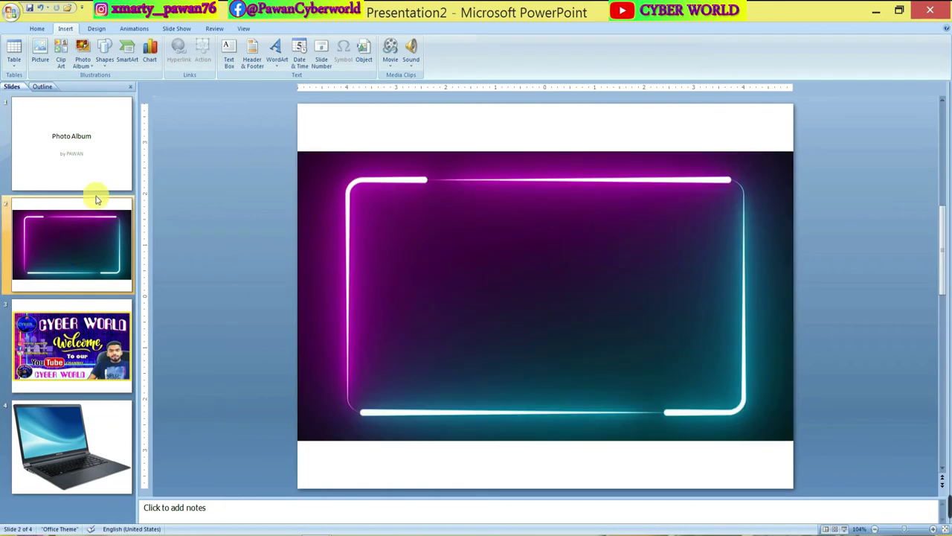
click(57, 164)
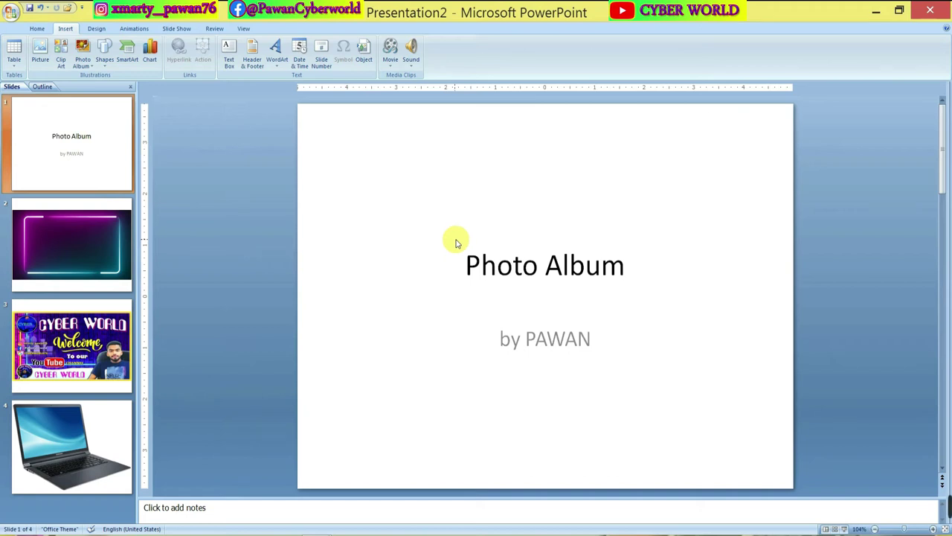
Replace the Photo Album title text with 'PHOTO'.
click(610, 268)
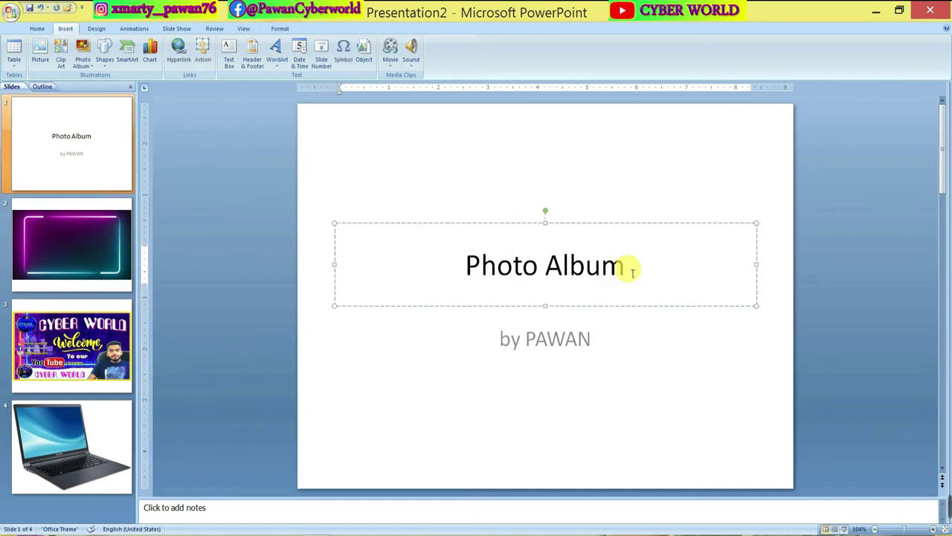
drag(593, 276, 458, 275)
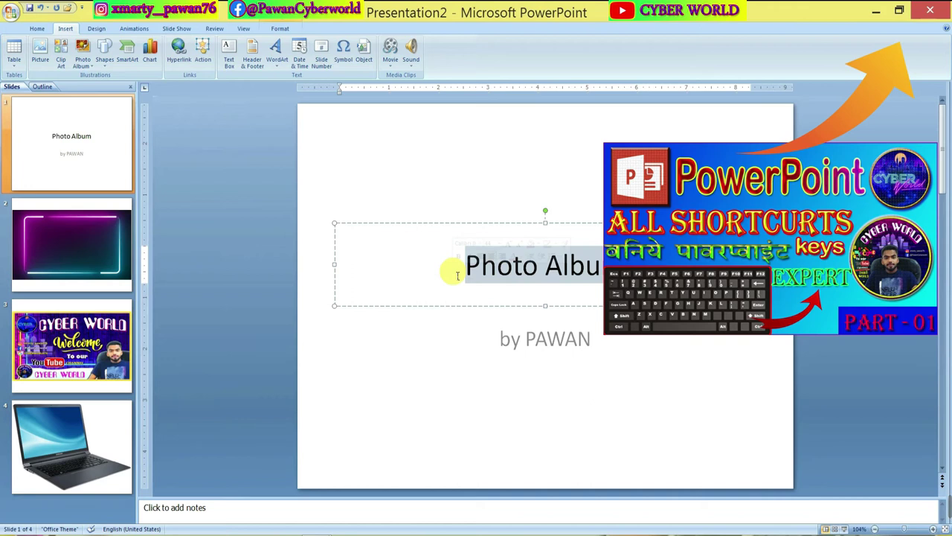
text(PHOTO)
click(60, 229)
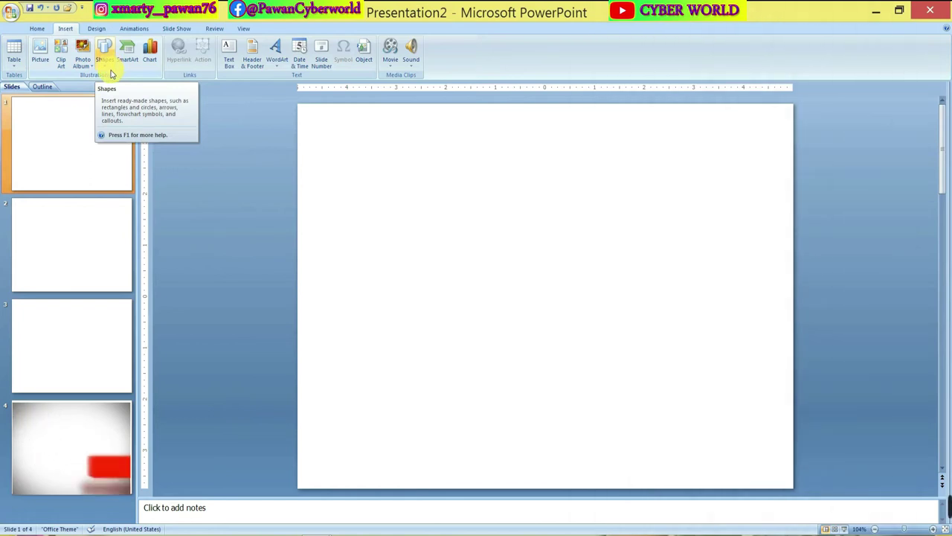
Draw a Parallelogram shape spanning most of slide 1.
click(110, 71)
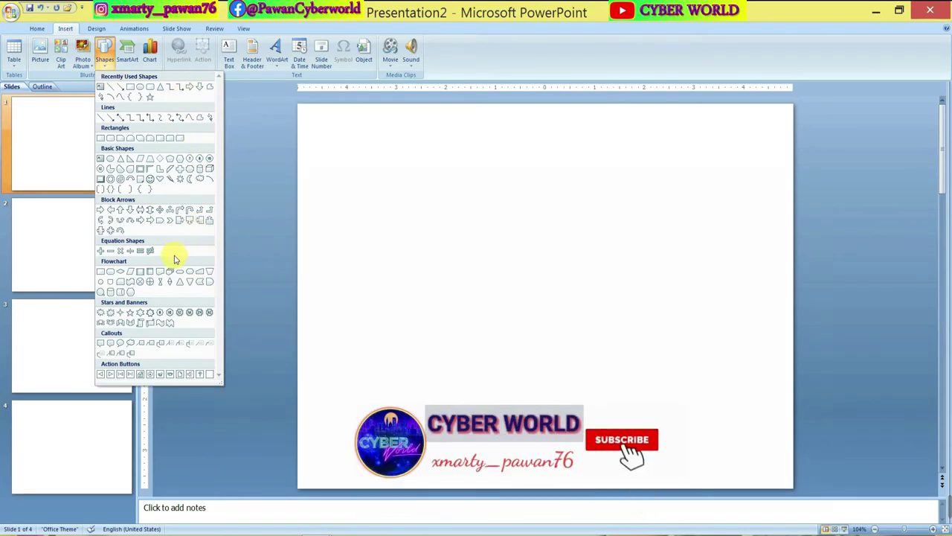
click(134, 272)
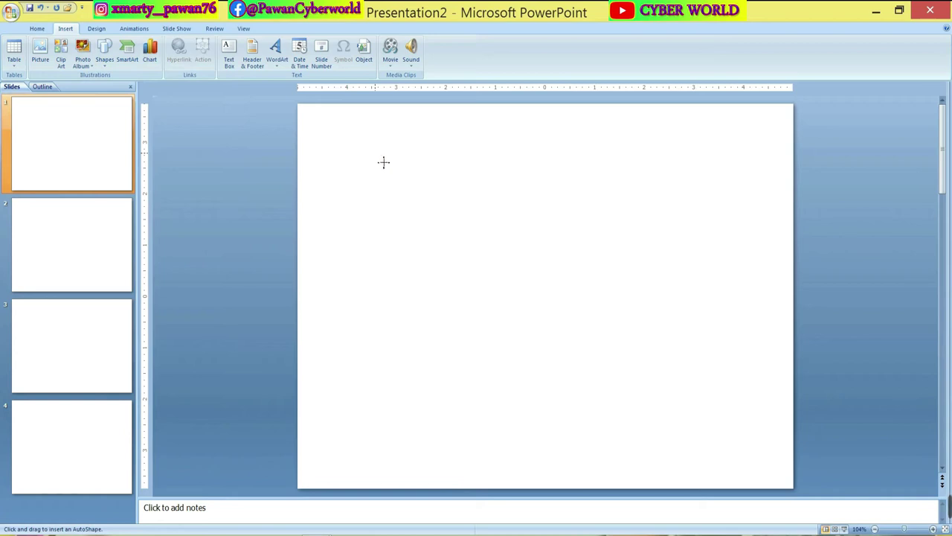
drag(384, 162, 661, 430)
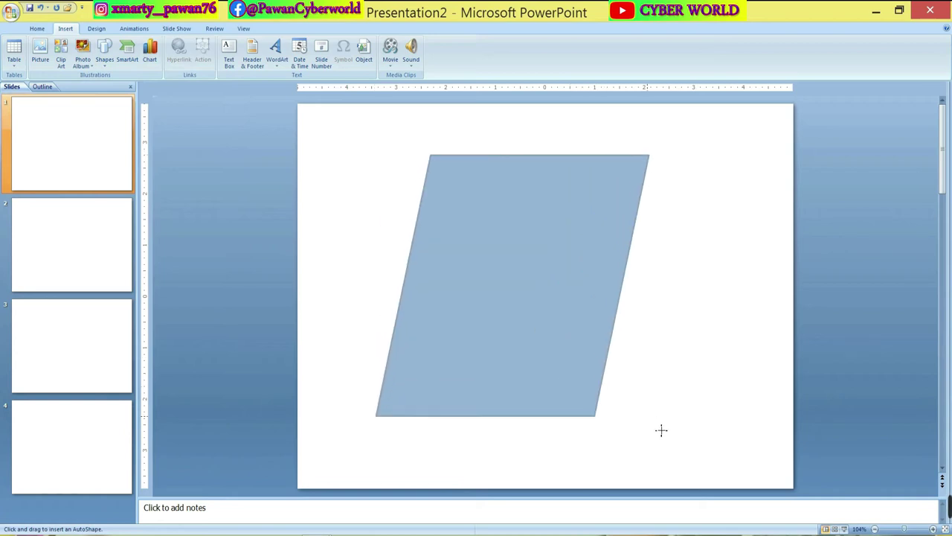
drag(661, 430, 673, 439)
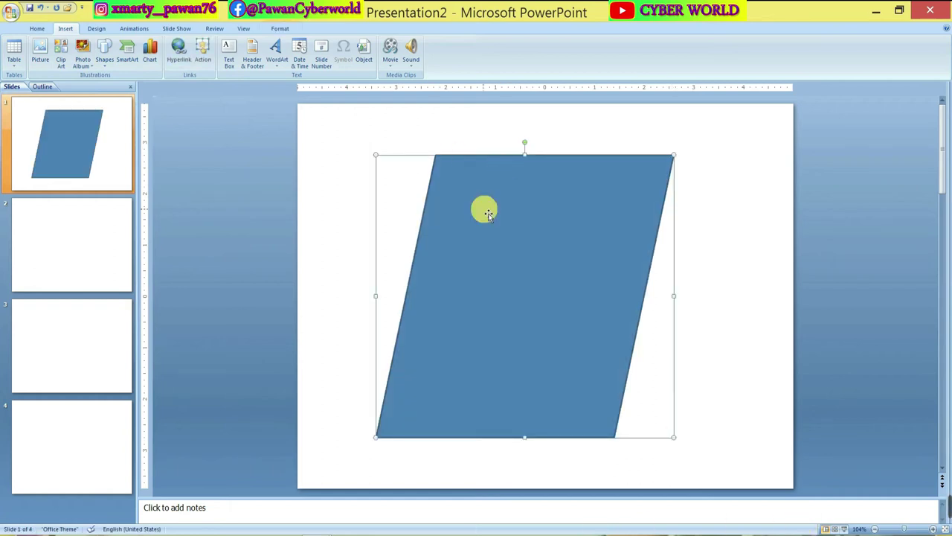
Apply a teal shape style and a preset 3-D effect to the parallelogram.
click(278, 30)
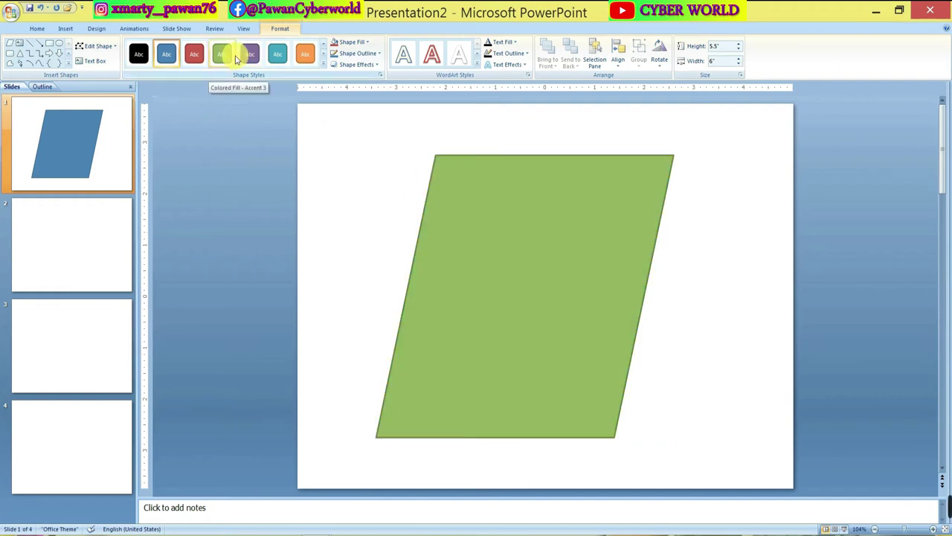
click(279, 58)
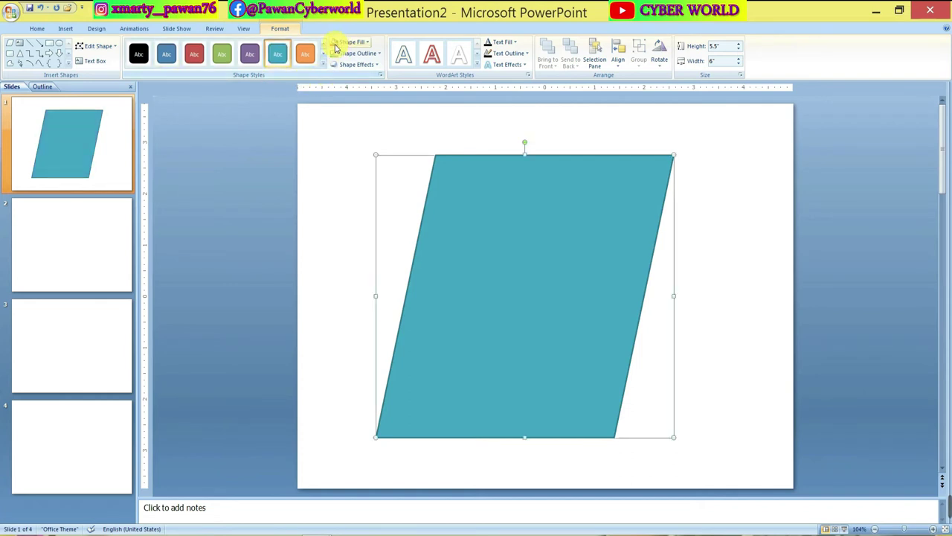
click(353, 66)
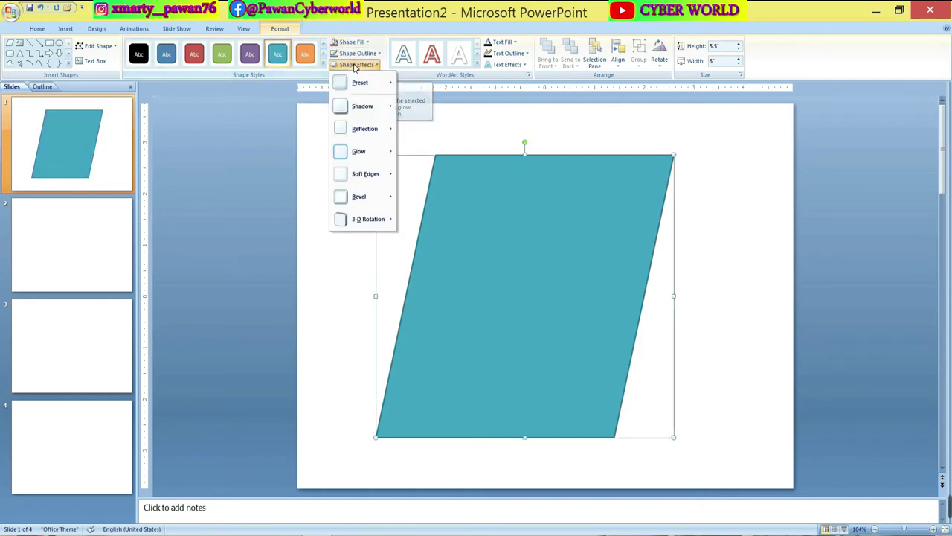
mouse_move(361, 83)
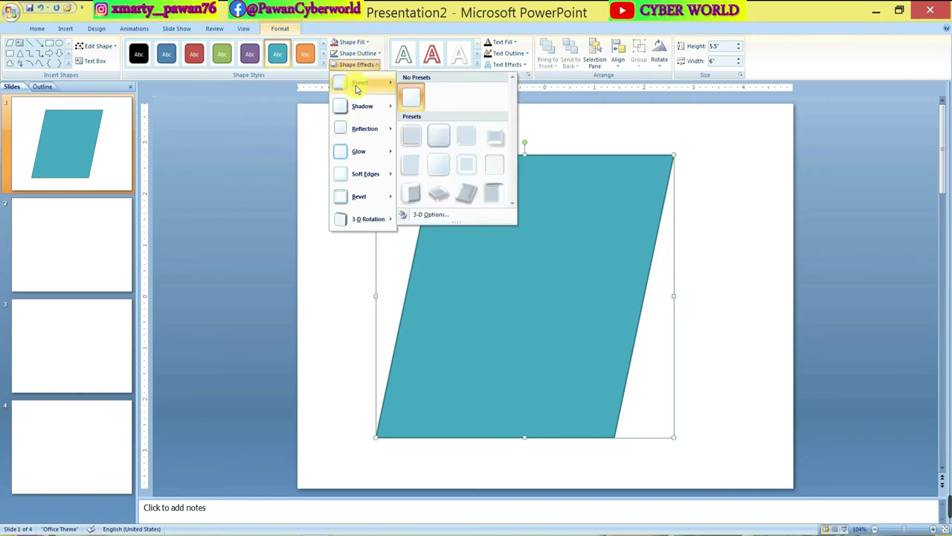
click(496, 137)
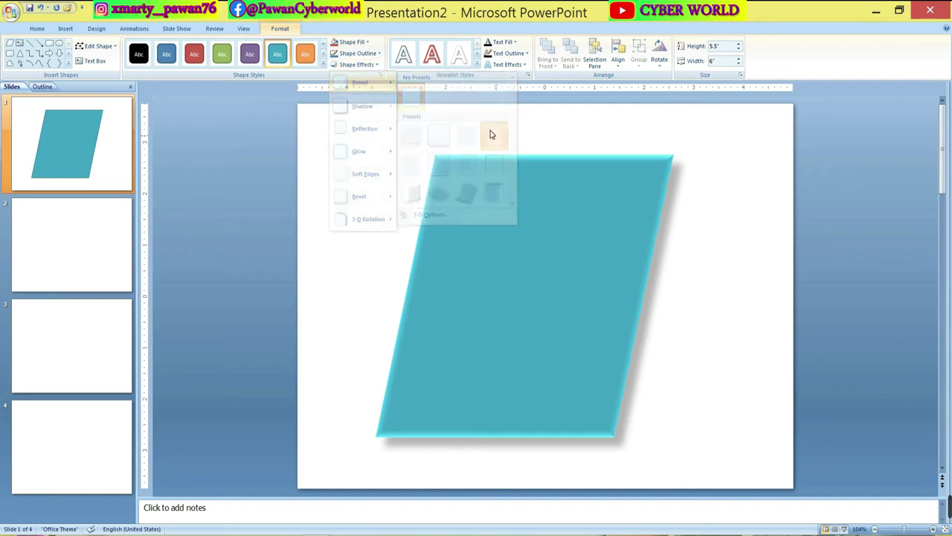
Give the parallelogram a black outline and a green fill.
click(372, 54)
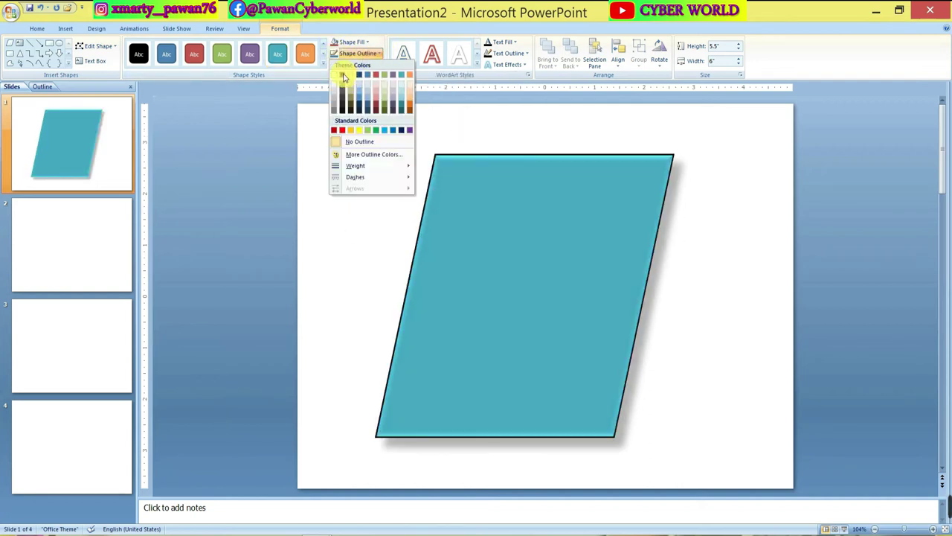
click(342, 75)
click(369, 42)
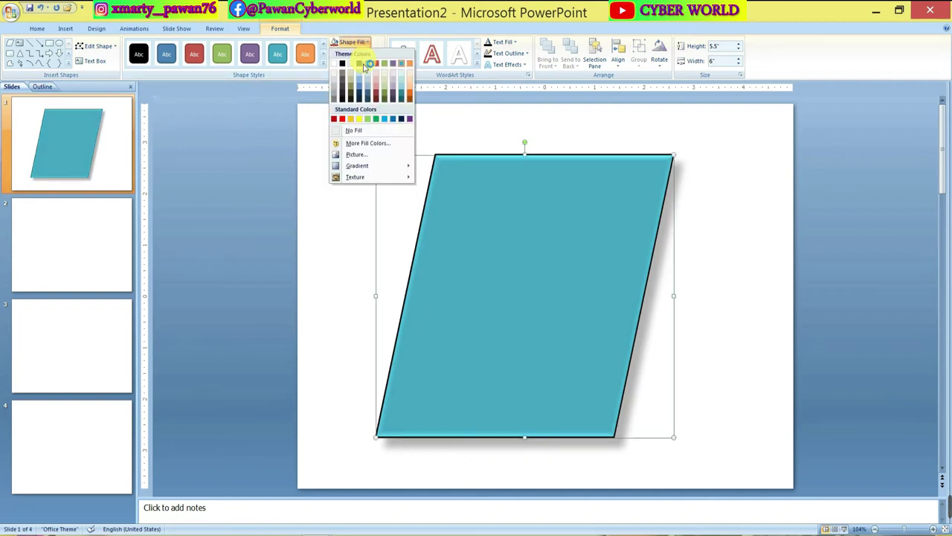
click(376, 119)
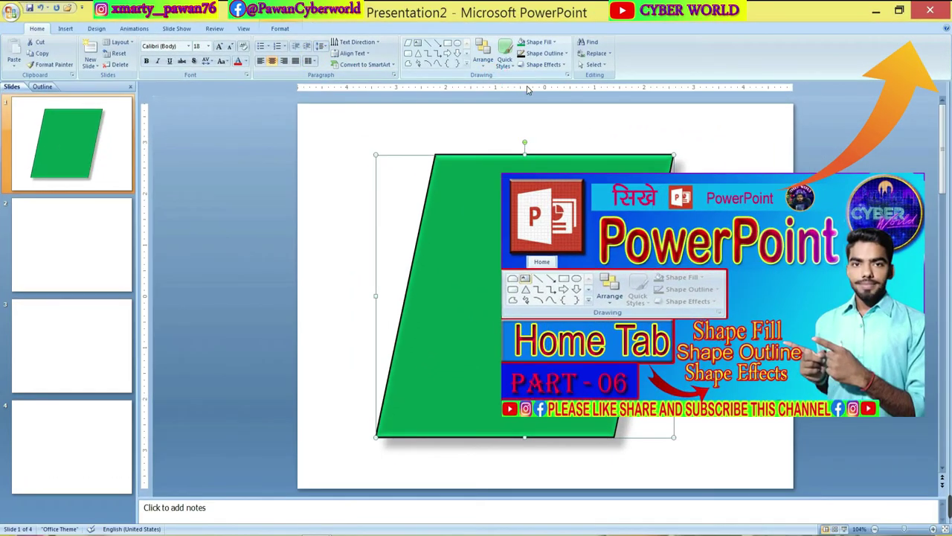
Leave slide 1's green parallelogram unchanged and bring up blank slide 2 from the Slides pane.
click(483, 61)
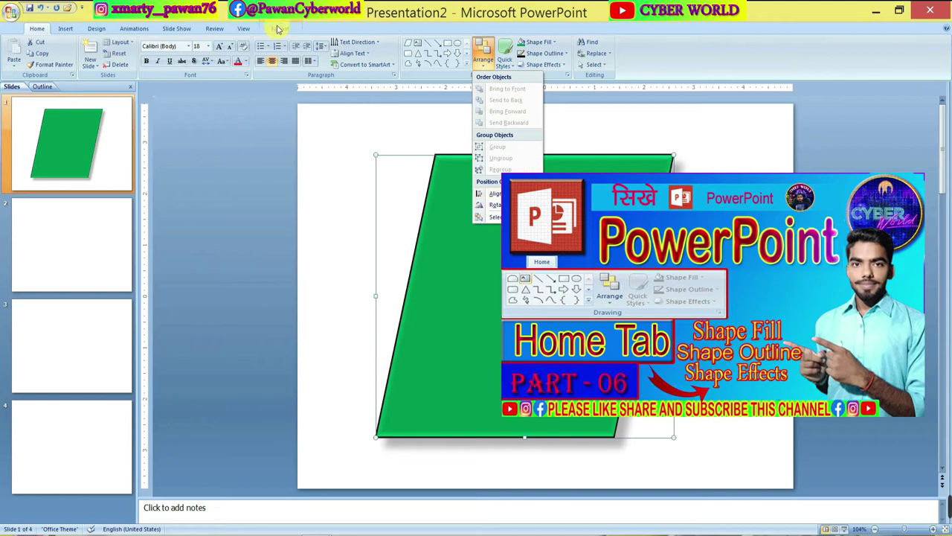
click(280, 29)
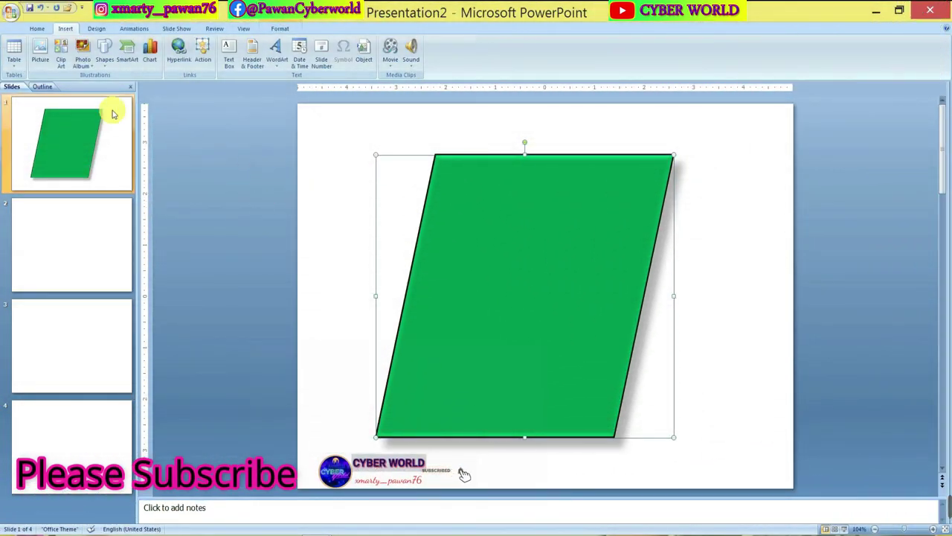
click(421, 143)
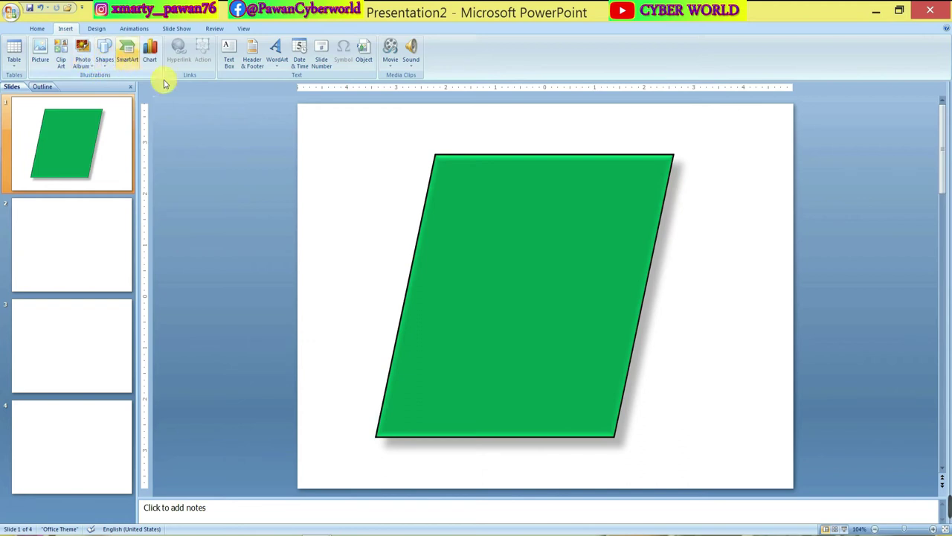
click(595, 209)
click(335, 223)
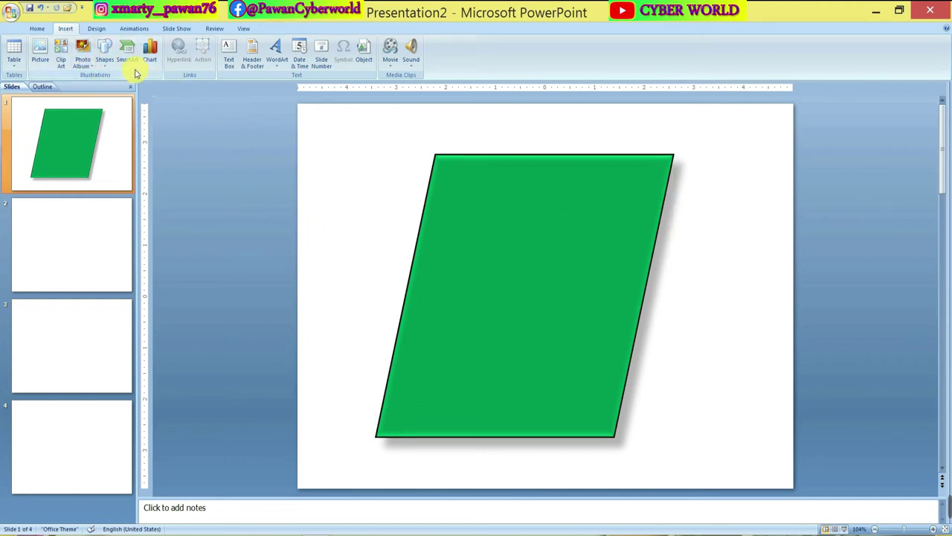
click(83, 237)
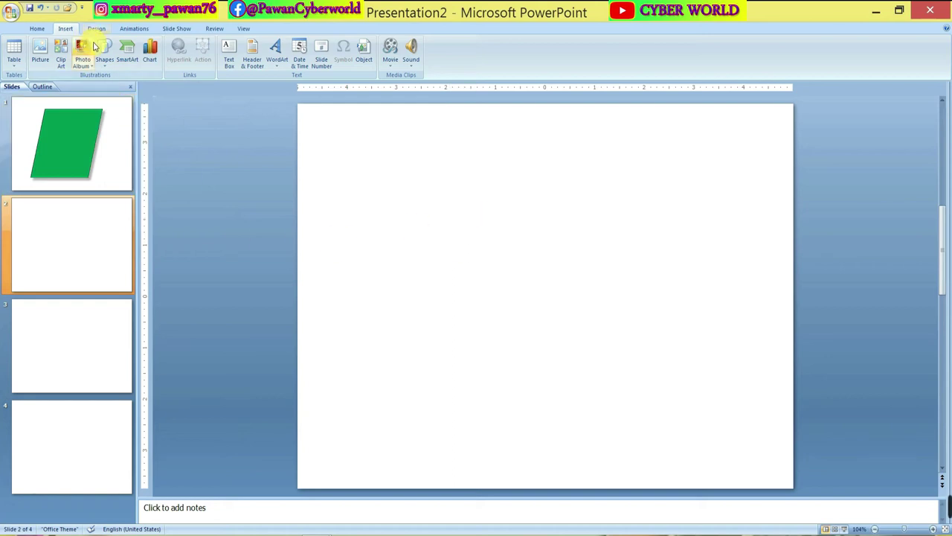
Insert a Basic Cycle SmartArt from the Cycle category onto slide 2.
click(136, 59)
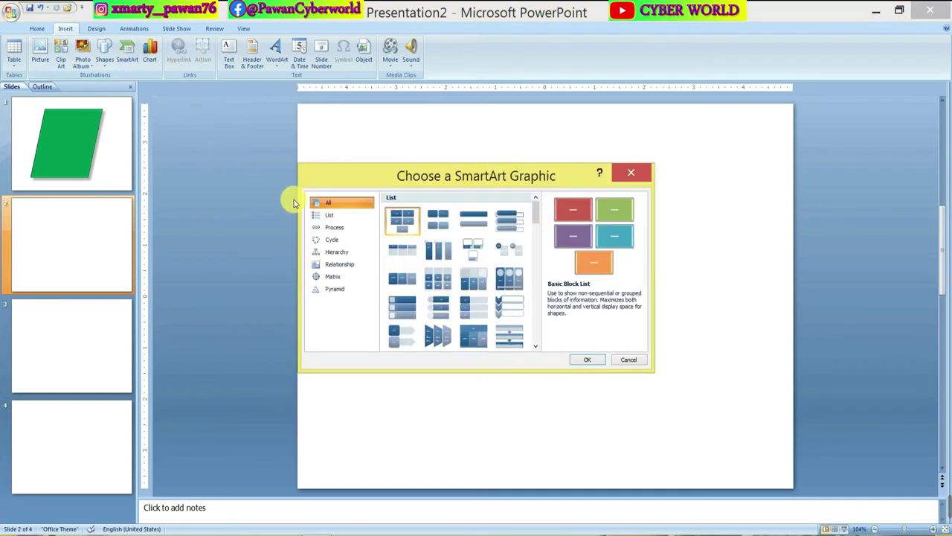
drag(319, 176, 157, 19)
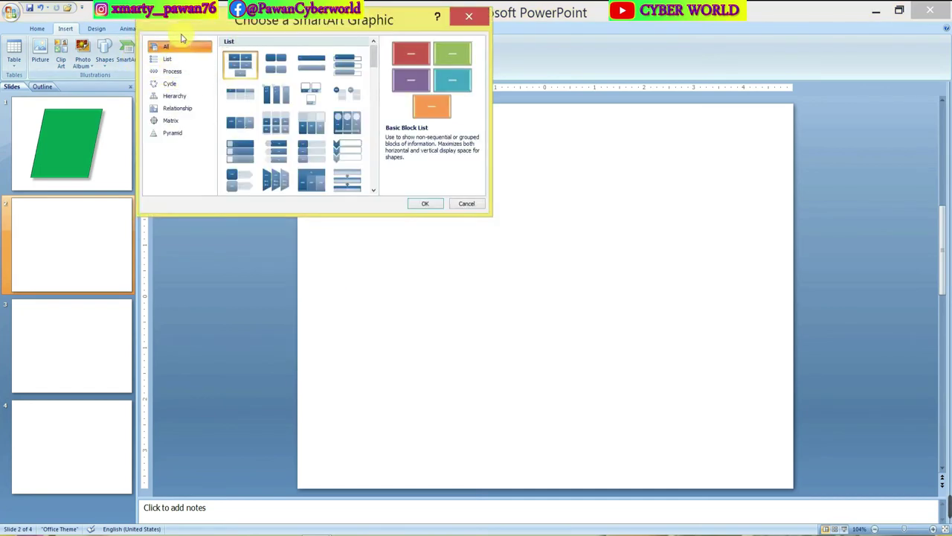
mouse_move(234, 21)
mouse_down()
mouse_move(300, 116)
mouse_move(362, 58)
mouse_up()
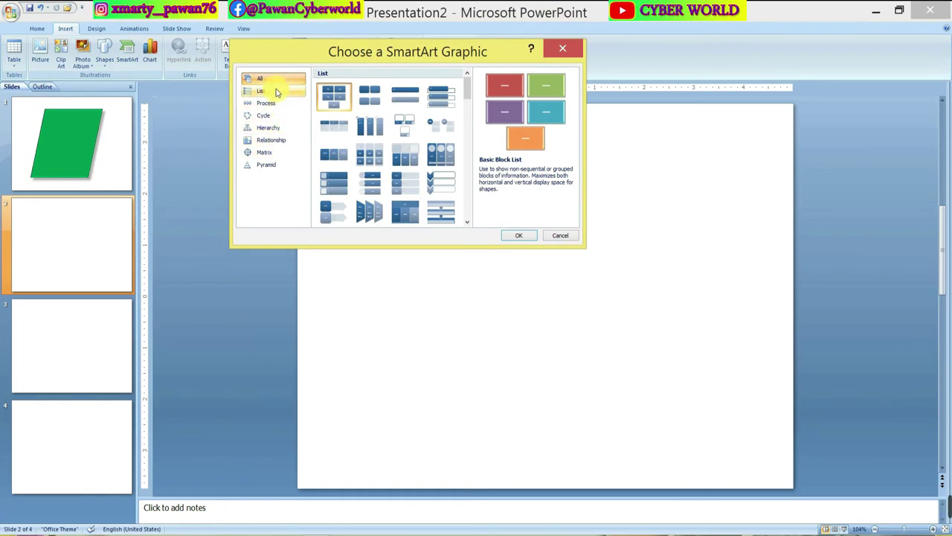
click(278, 92)
click(283, 102)
click(289, 115)
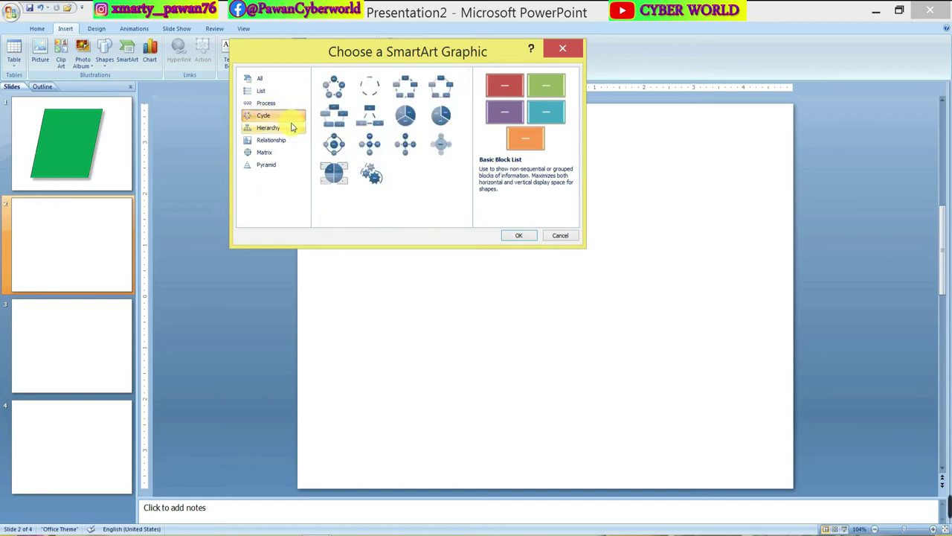
click(268, 120)
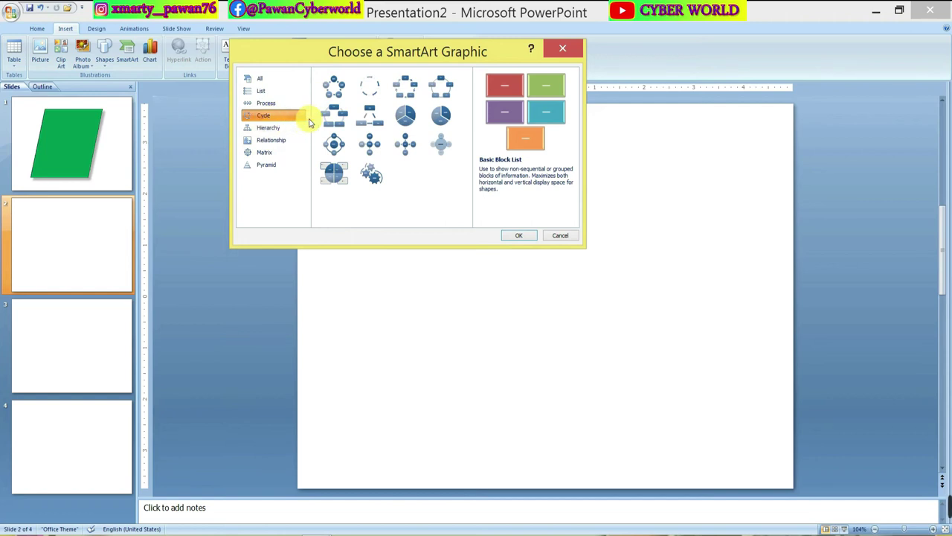
click(333, 87)
click(519, 235)
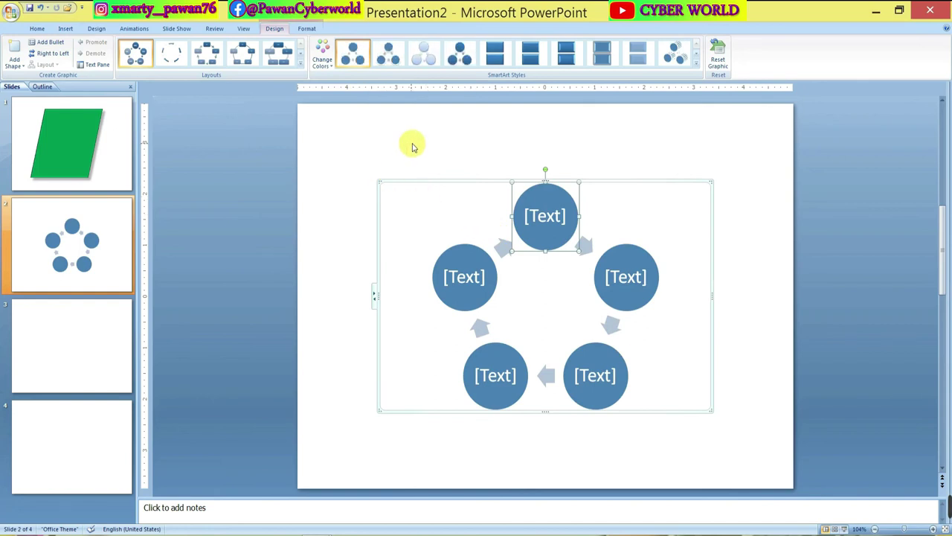
click(437, 177)
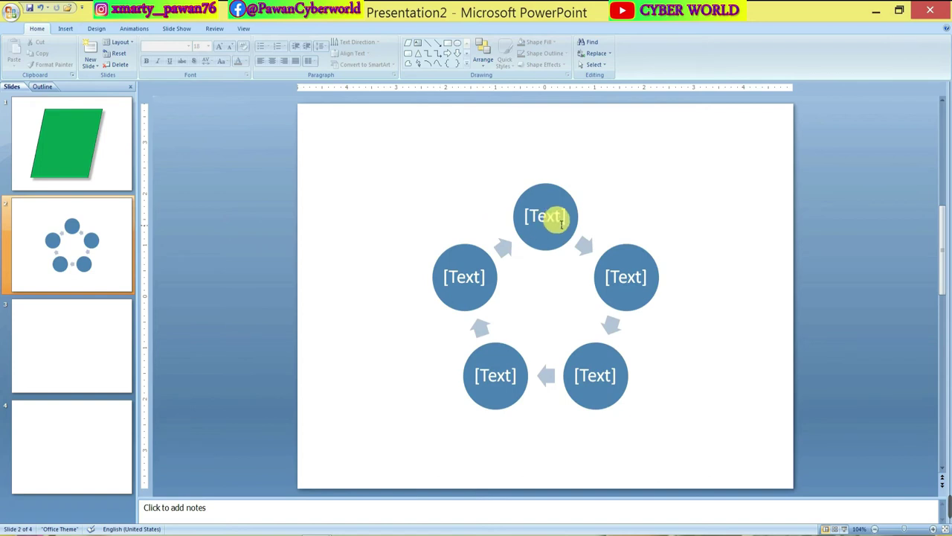
click(556, 219)
click(465, 207)
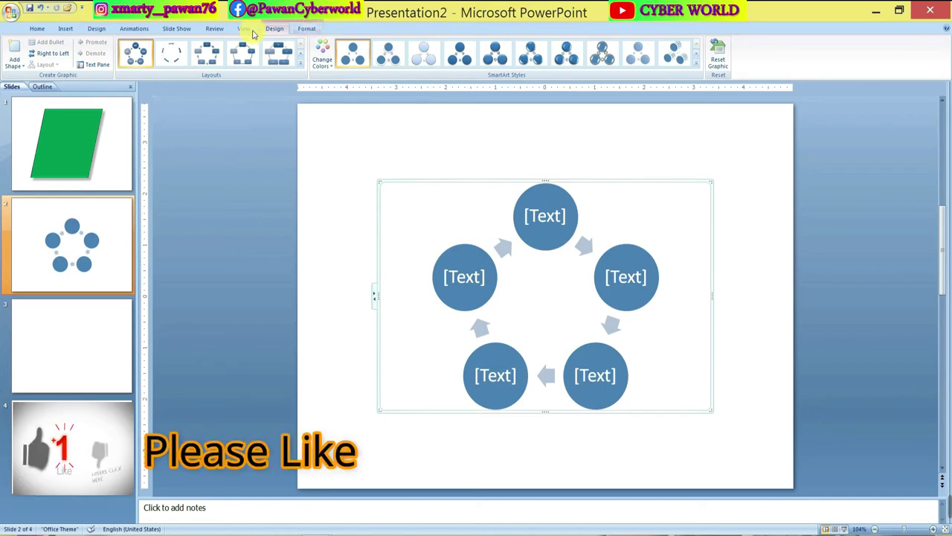
click(305, 29)
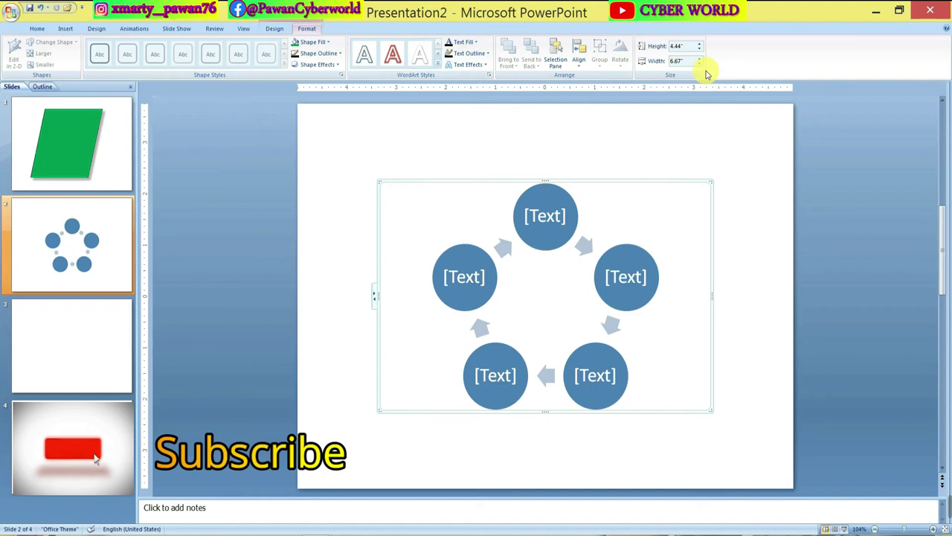
click(272, 29)
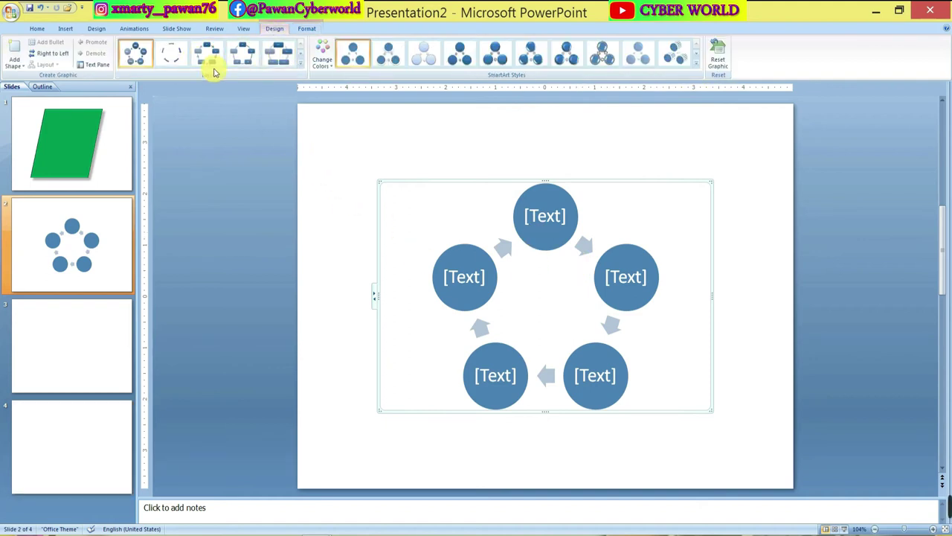
Switch the diagram to a text cycle layout with curved arrows and apply Accent 2 colours.
click(176, 56)
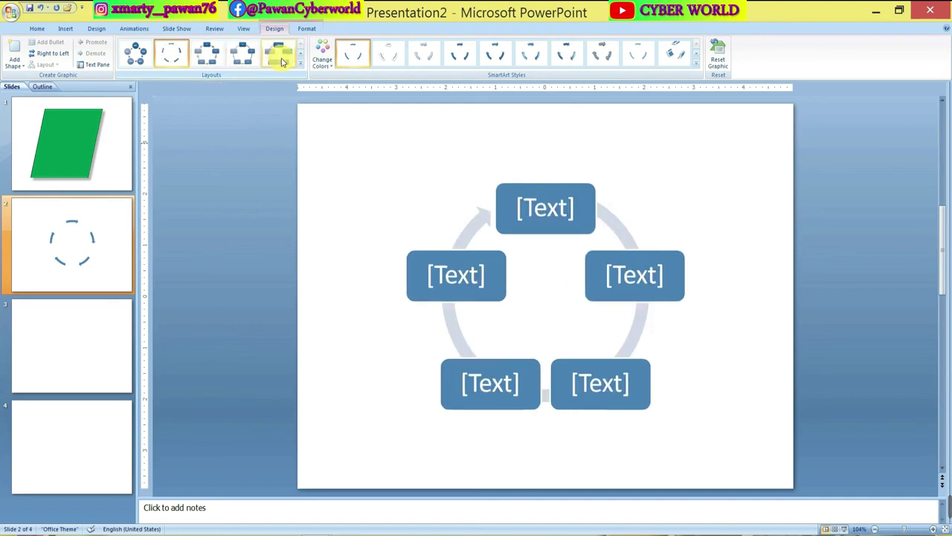
click(322, 63)
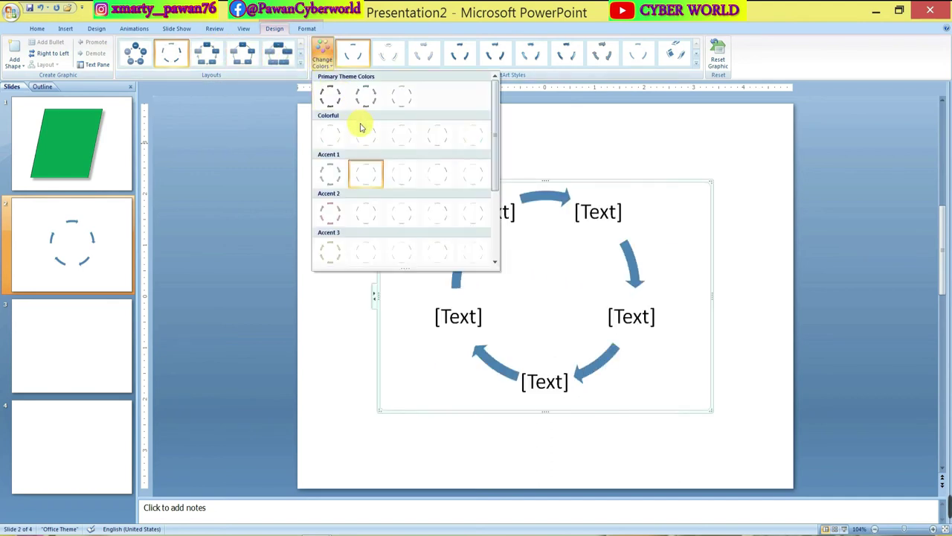
click(338, 216)
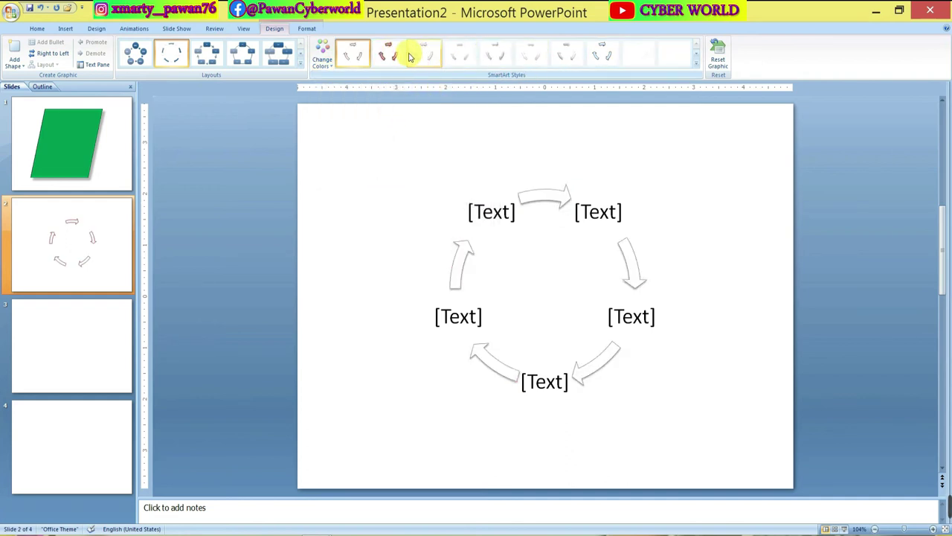
Apply the second SmartArt style and label the top circle CH2 with a subscript 2.
click(390, 53)
click(503, 225)
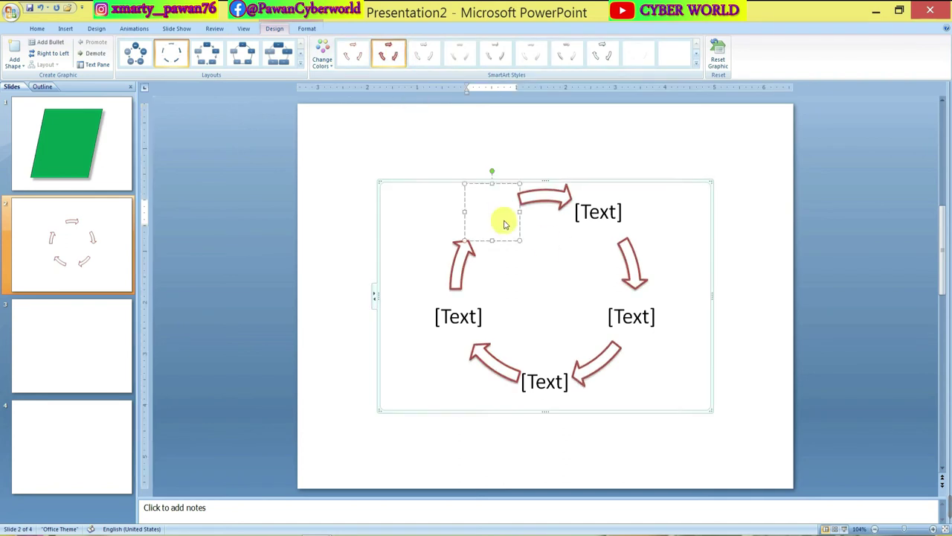
text(CH)
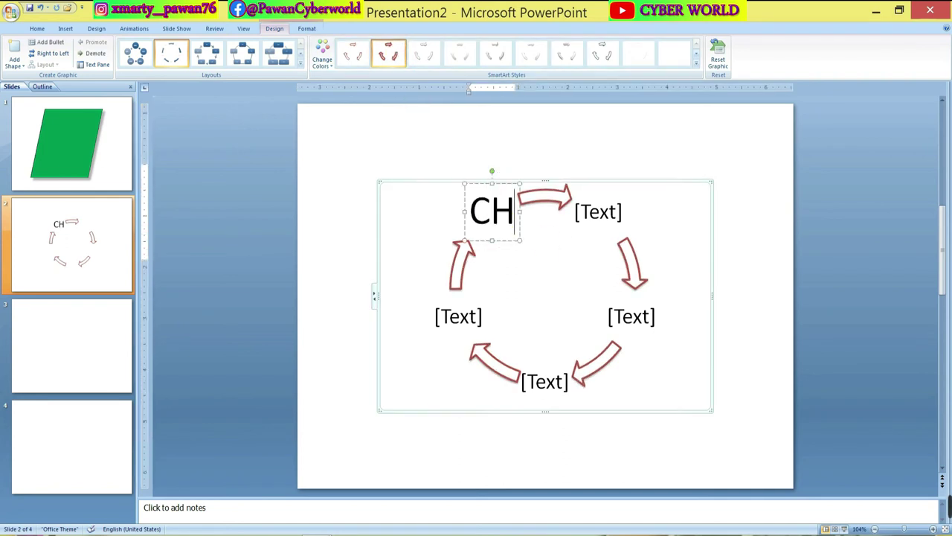
text(2)
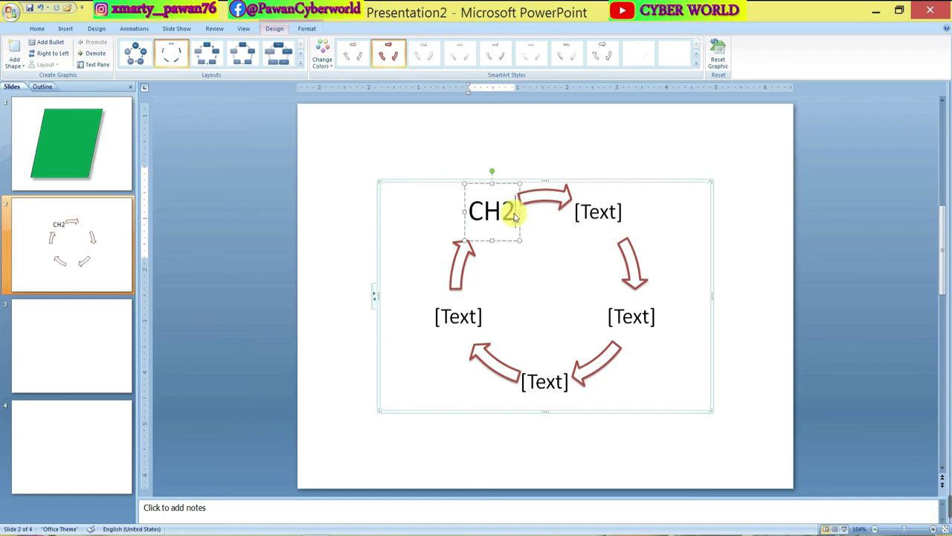
drag(514, 212, 503, 212)
click(66, 28)
click(37, 28)
key(ctrl+equal)
click(566, 300)
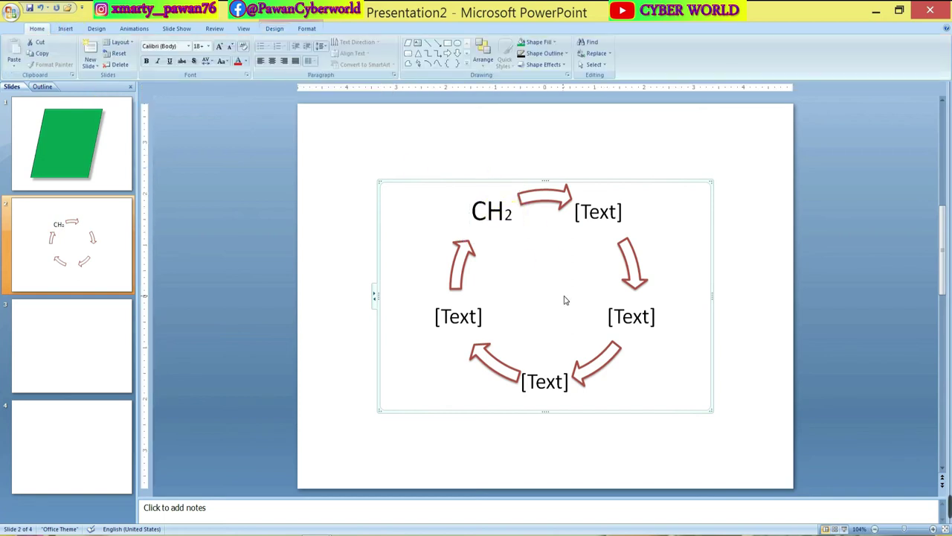
click(66, 29)
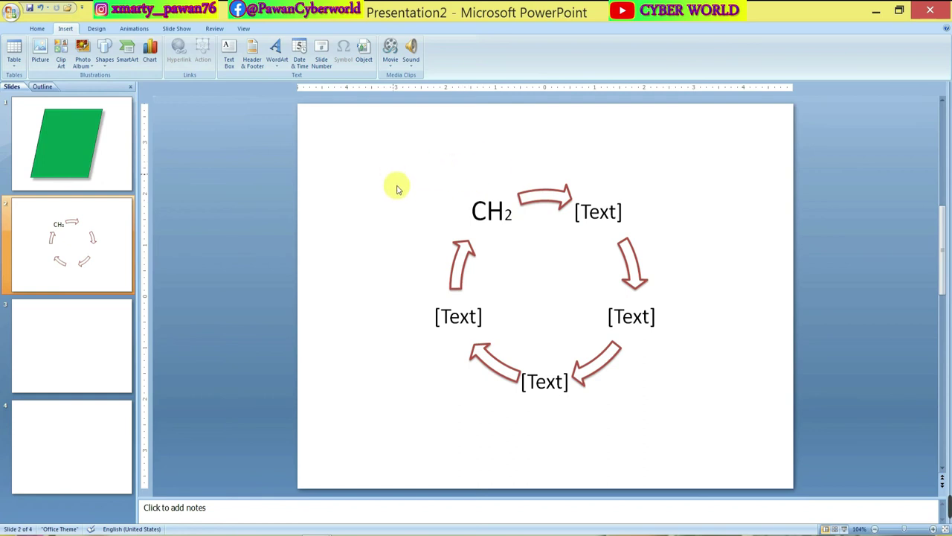
Go to blank slide 3 and open the Insert Chart dialog.
click(62, 340)
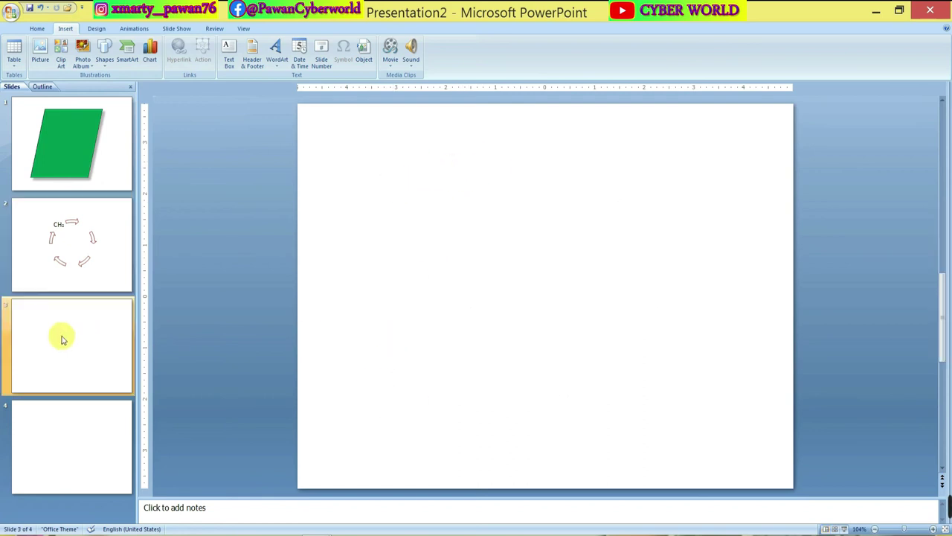
click(429, 199)
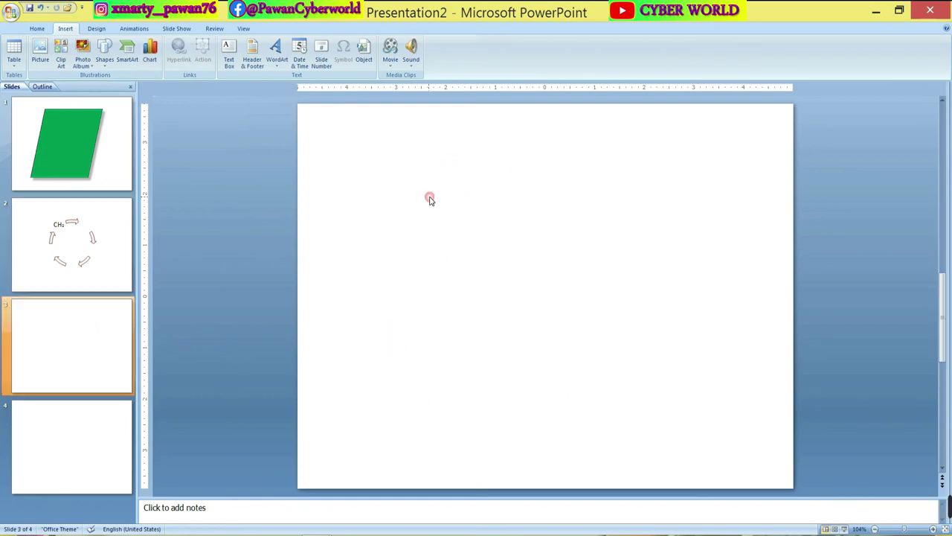
click(150, 53)
mouse_move(283, 167)
mouse_down()
mouse_move(301, 72)
mouse_move(505, 42)
mouse_up()
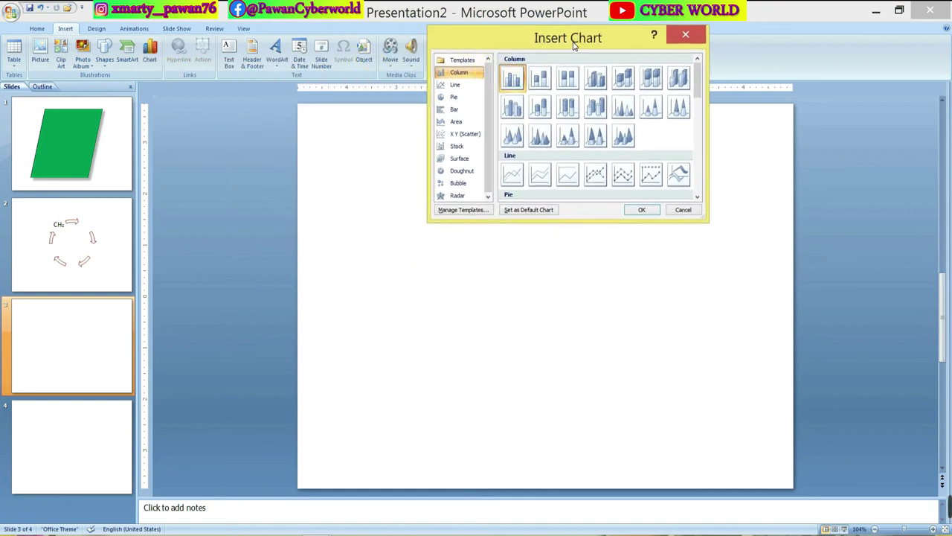
Insert a Volume-High-Low-Close stock chart on slide 3.
drag(595, 37, 510, 29)
mouse_move(614, 82)
mouse_down()
mouse_move(613, 181)
mouse_move(612, 138)
mouse_up()
click(483, 131)
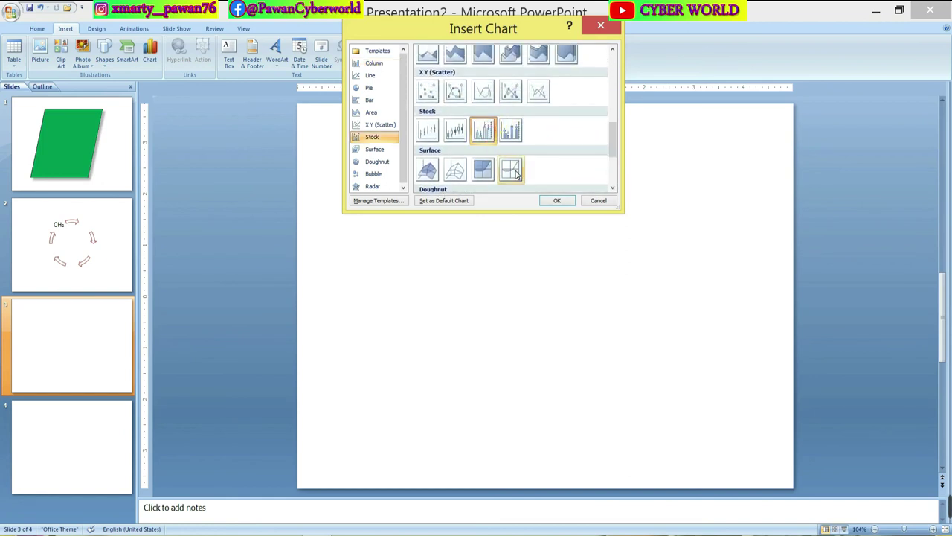
click(554, 202)
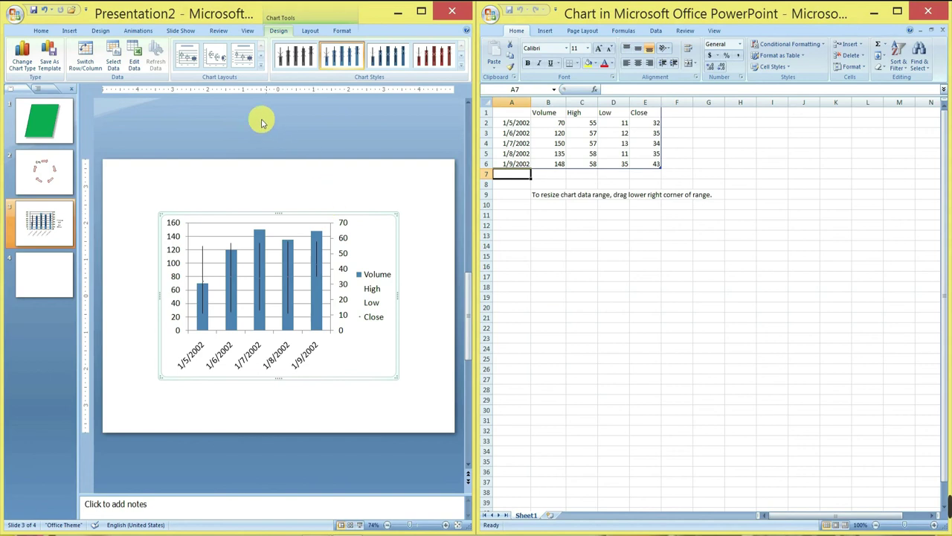
In the chart's data sheet, set Volume to 25 in B3 and 10 in B2.
click(262, 194)
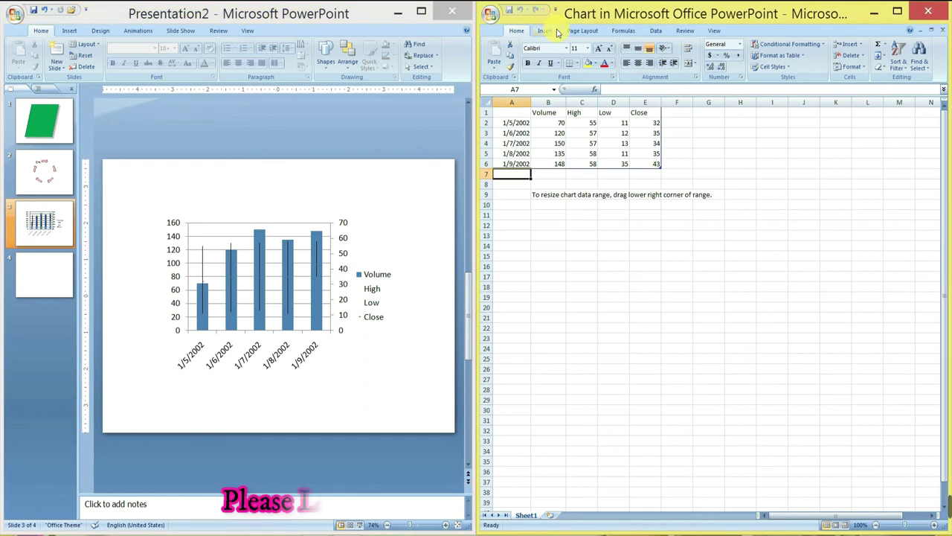
click(579, 146)
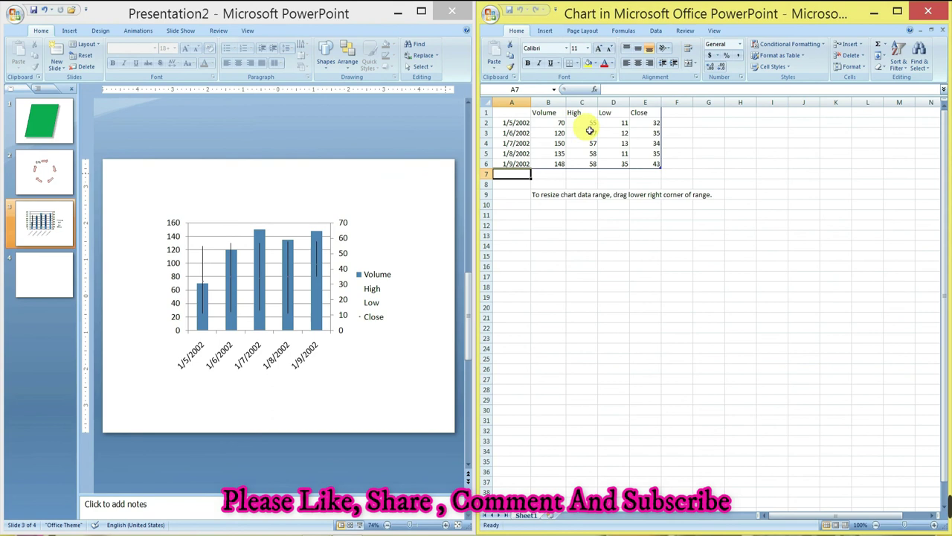
click(520, 123)
click(561, 133)
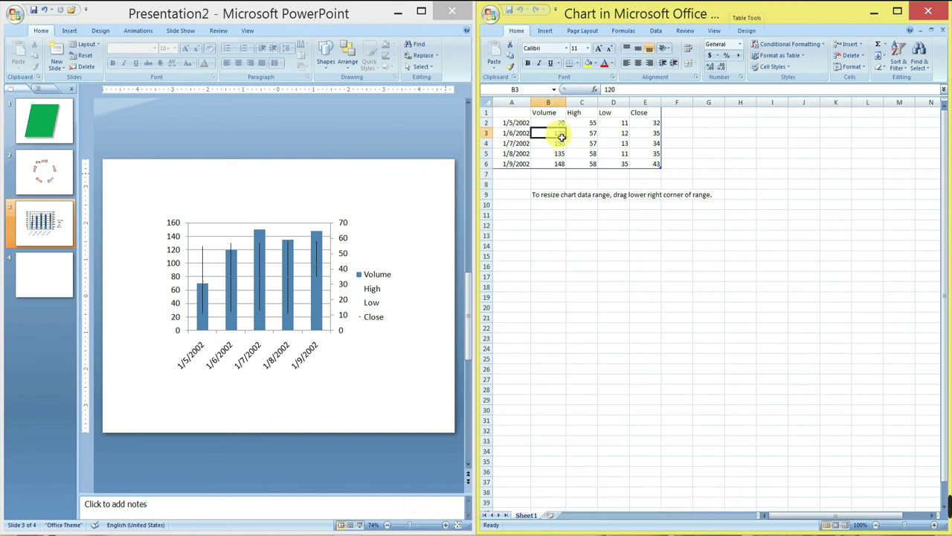
text(25)
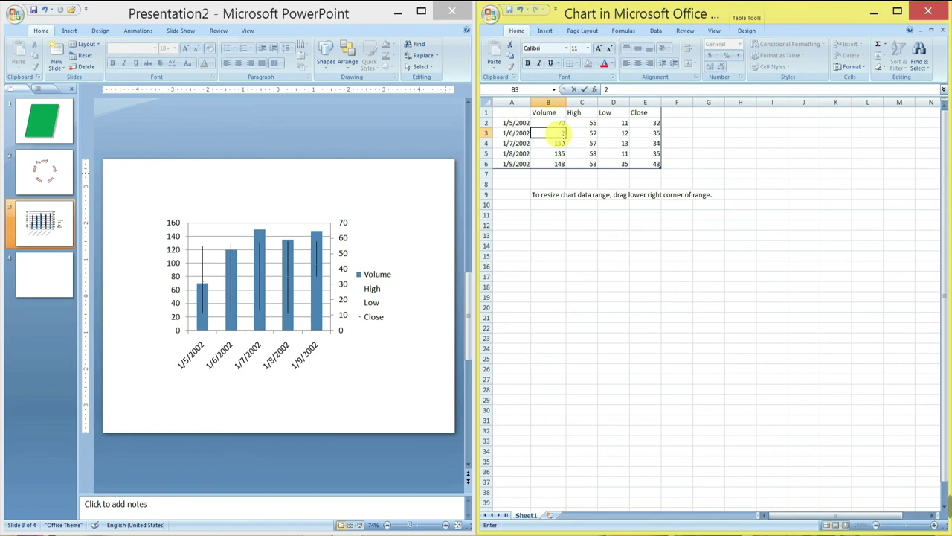
click(569, 215)
click(560, 143)
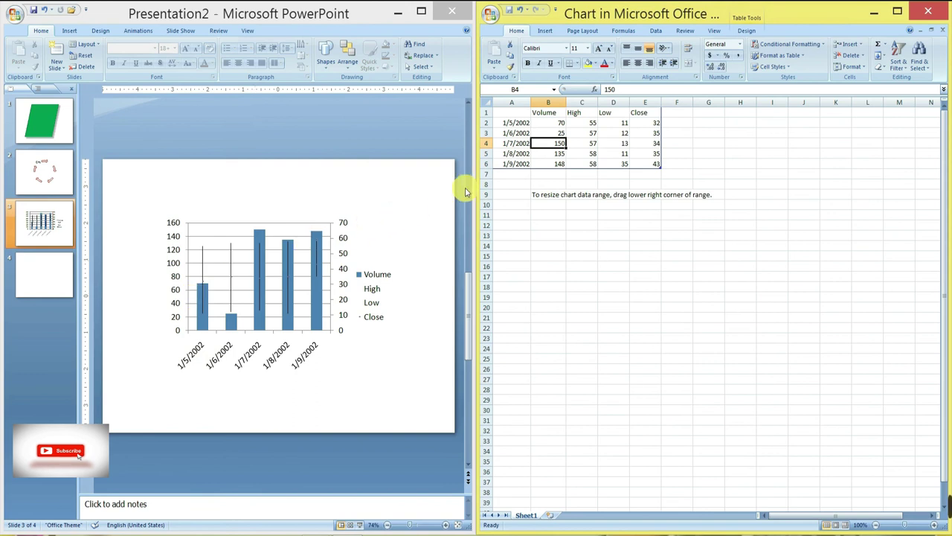
click(565, 125)
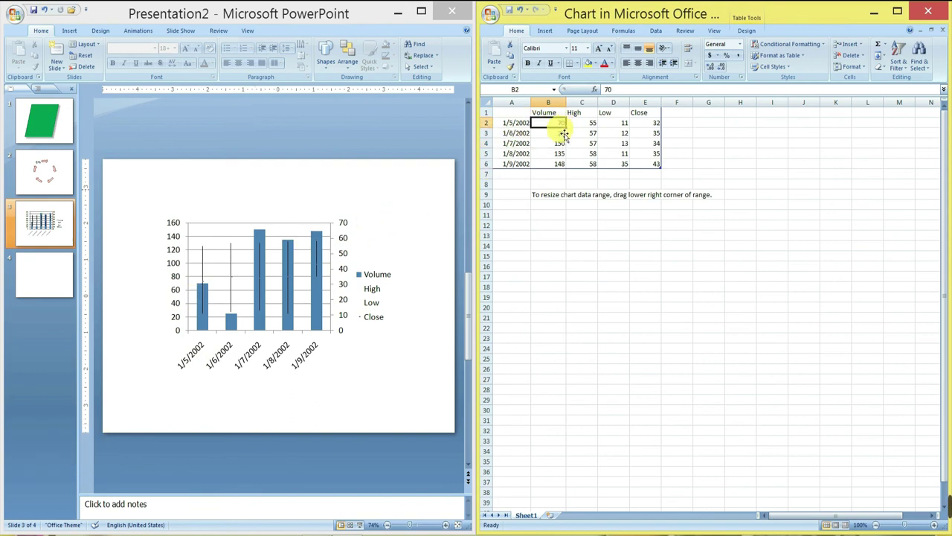
text(1)
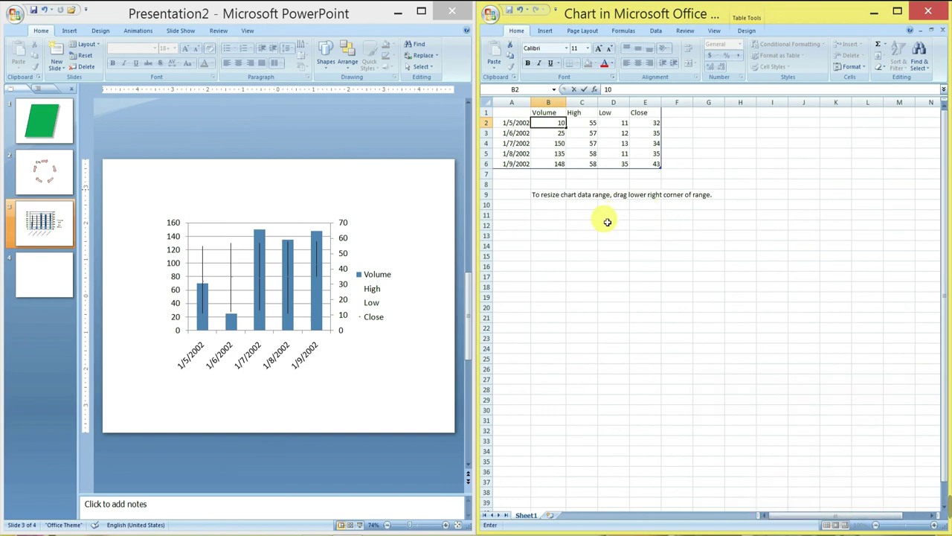
click(607, 220)
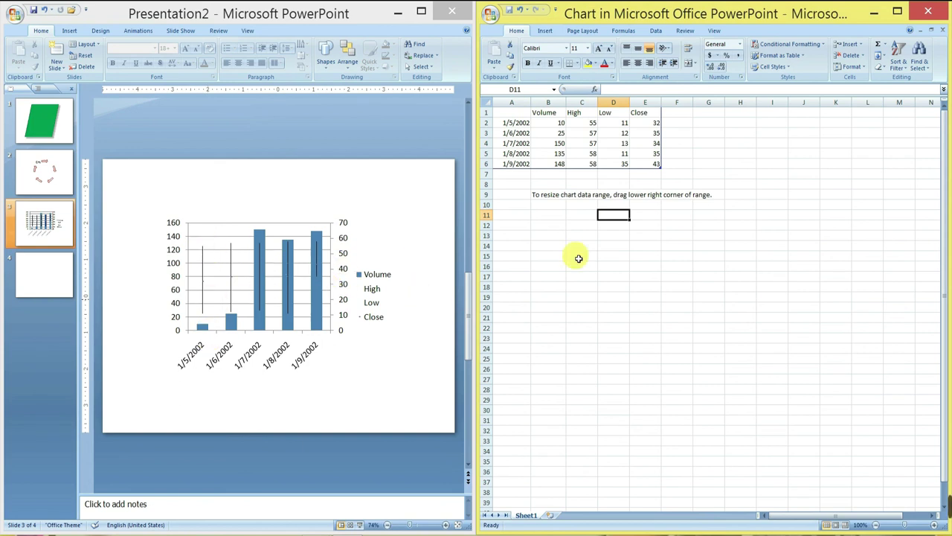
Set the 1/7/2002 High value in C4 to 56 and close the data sheet.
click(594, 143)
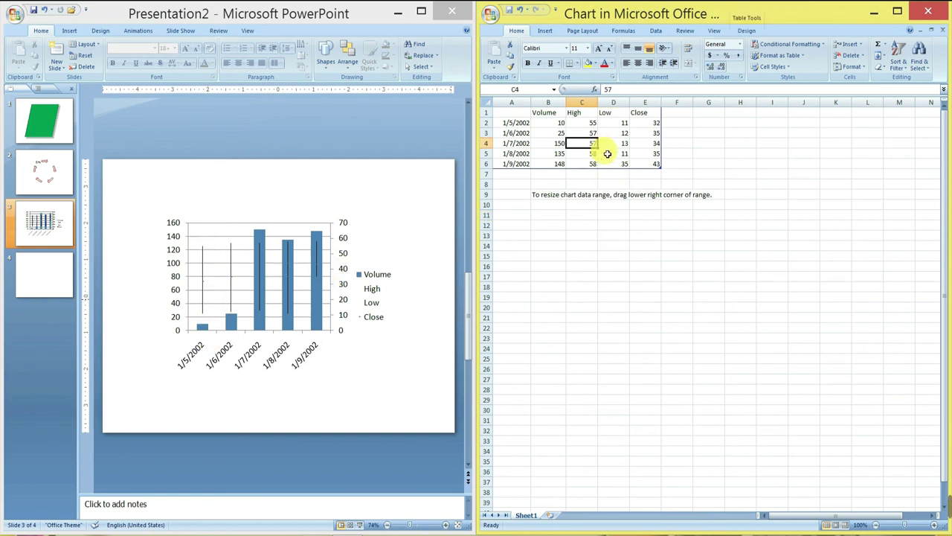
text(56)
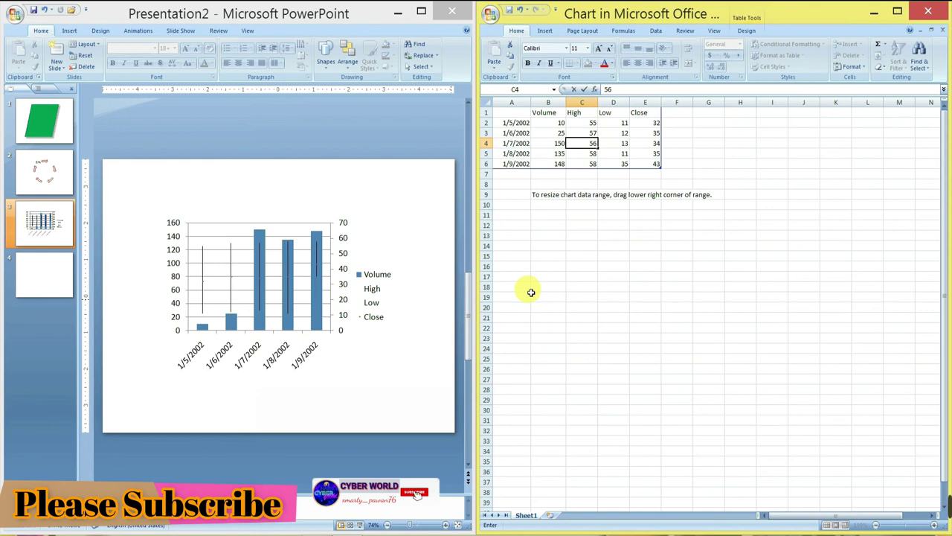
click(551, 399)
click(415, 191)
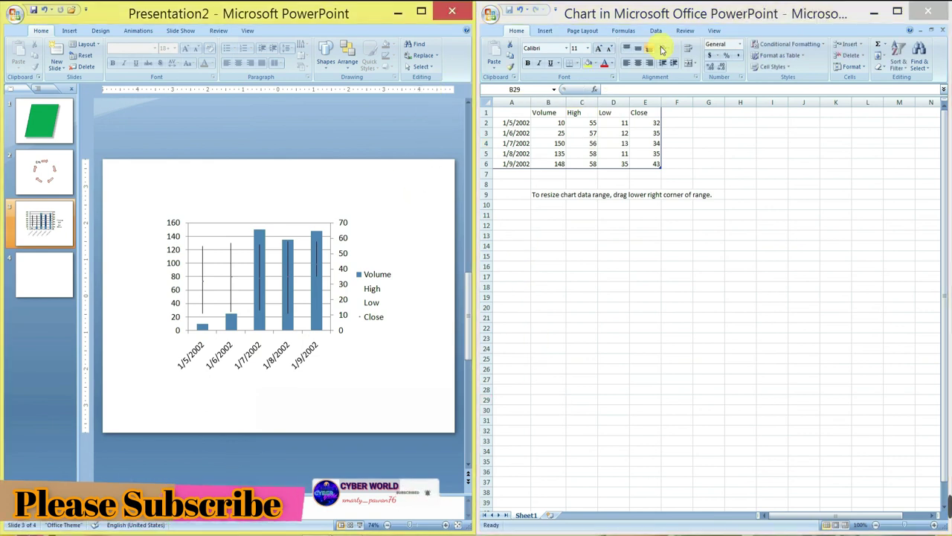
click(928, 10)
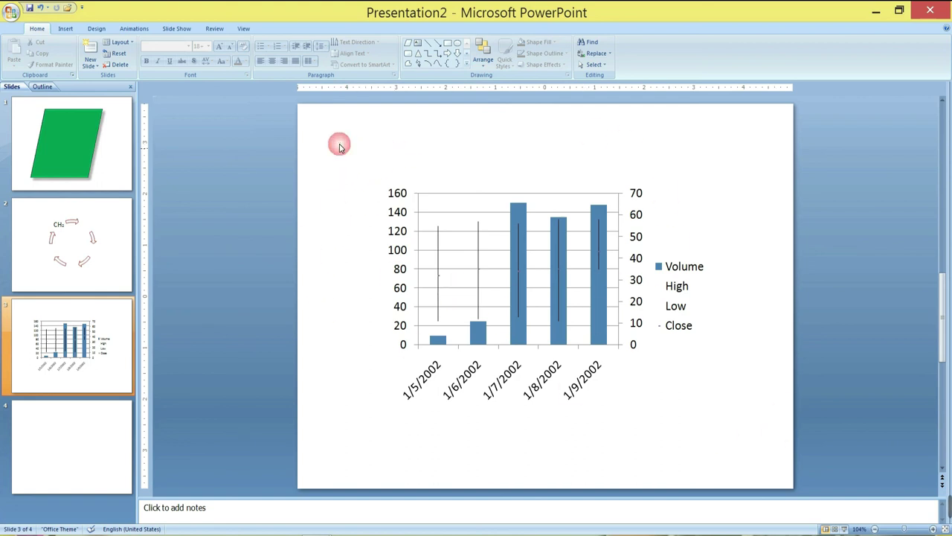
click(65, 29)
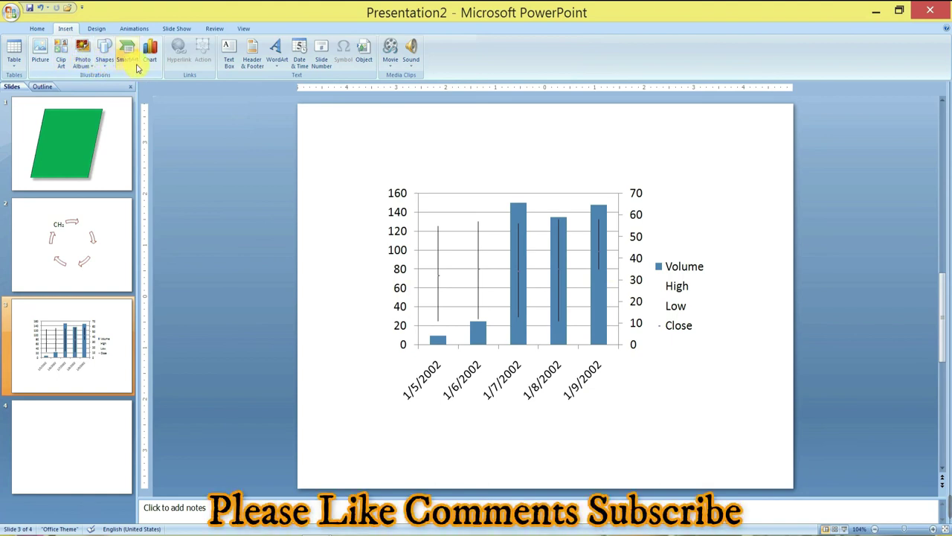
click(398, 153)
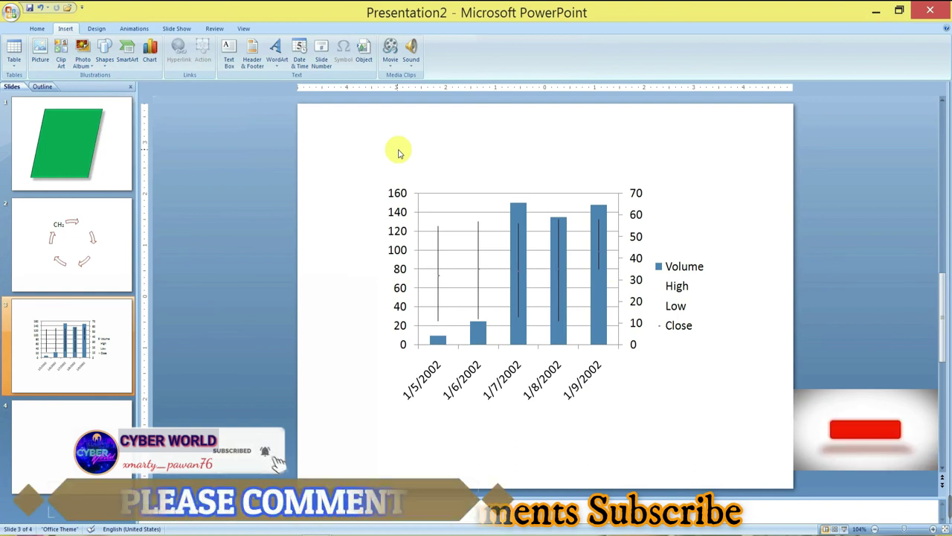